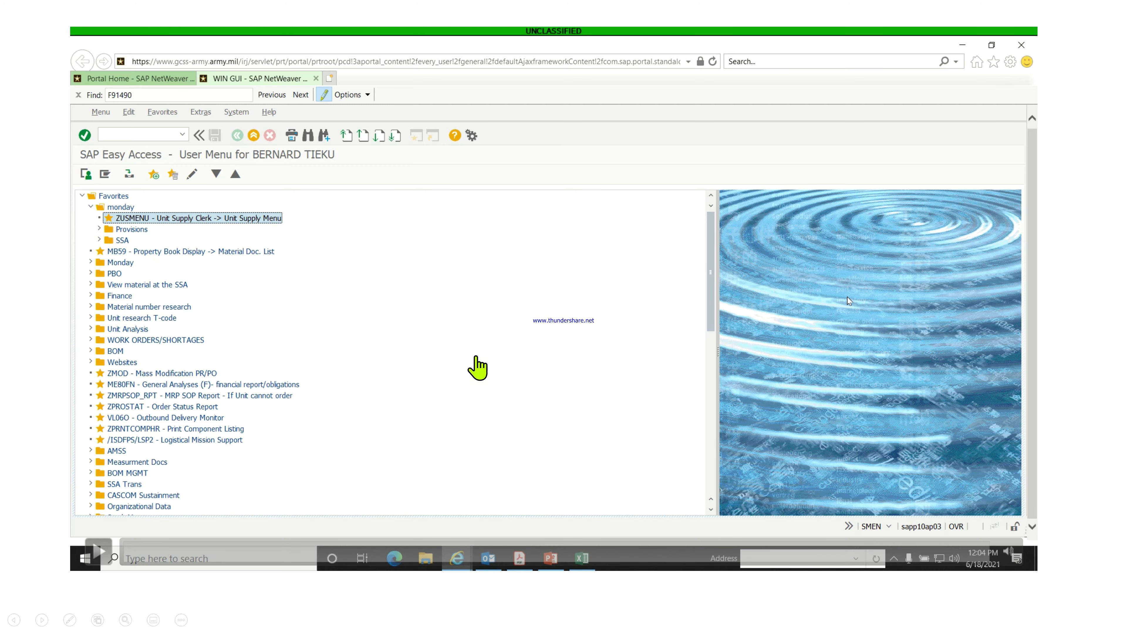
pyautogui.click(95, 556)
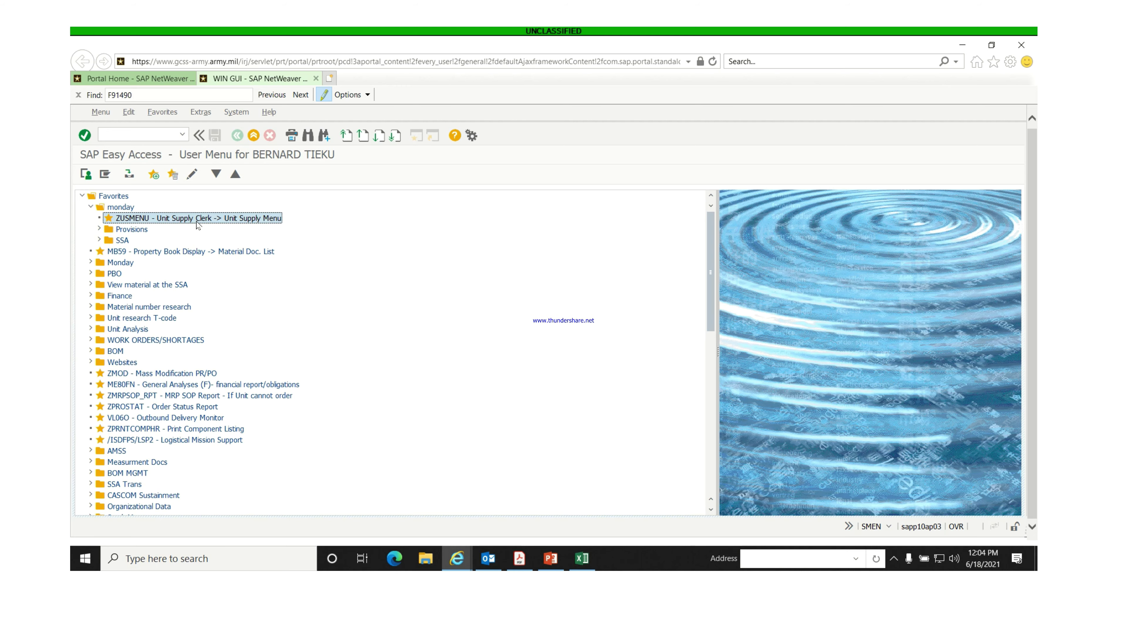
# Open the Unit Supply Menu favorite, view the Component Management actions including IWBK, and return to SAP Easy Access.
pyautogui.doubleClick(189, 219)
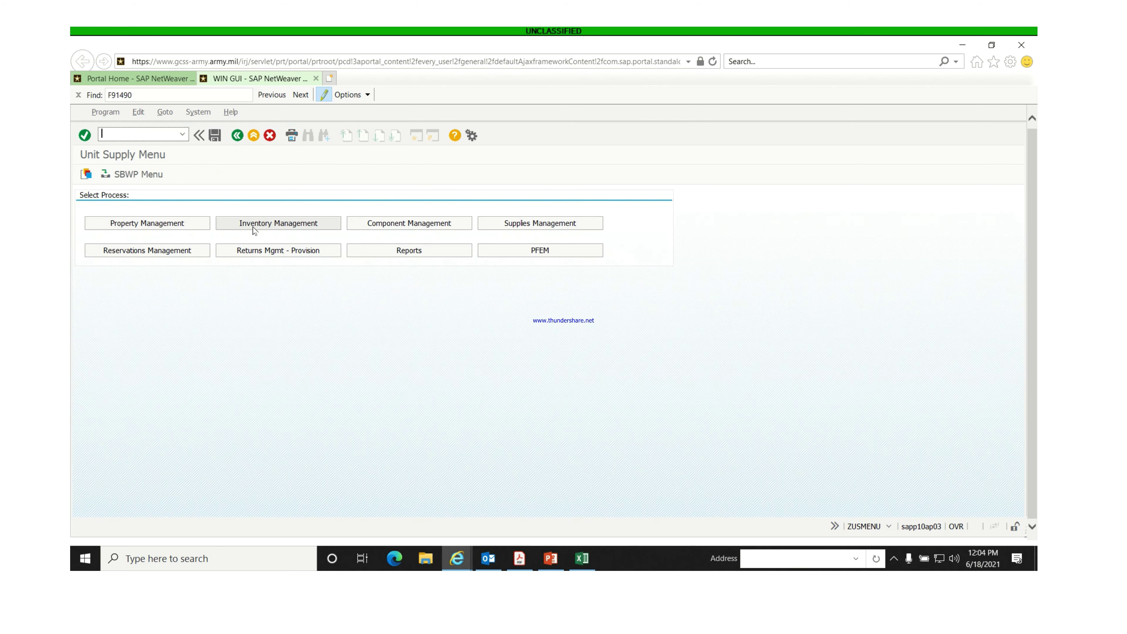
pyautogui.click(410, 225)
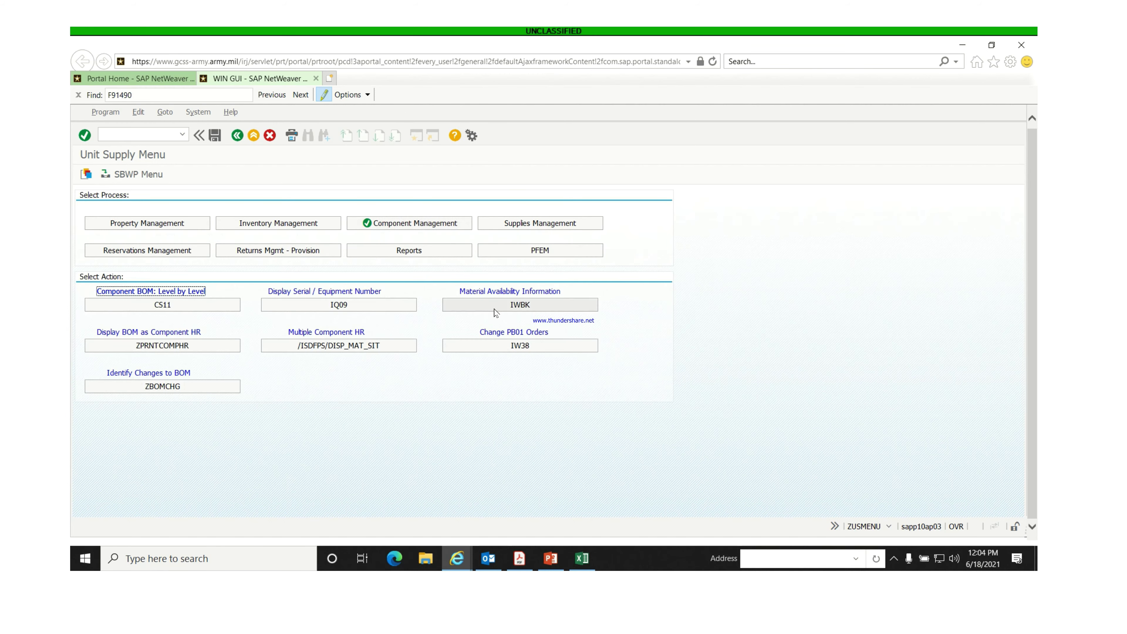
pyautogui.click(495, 311)
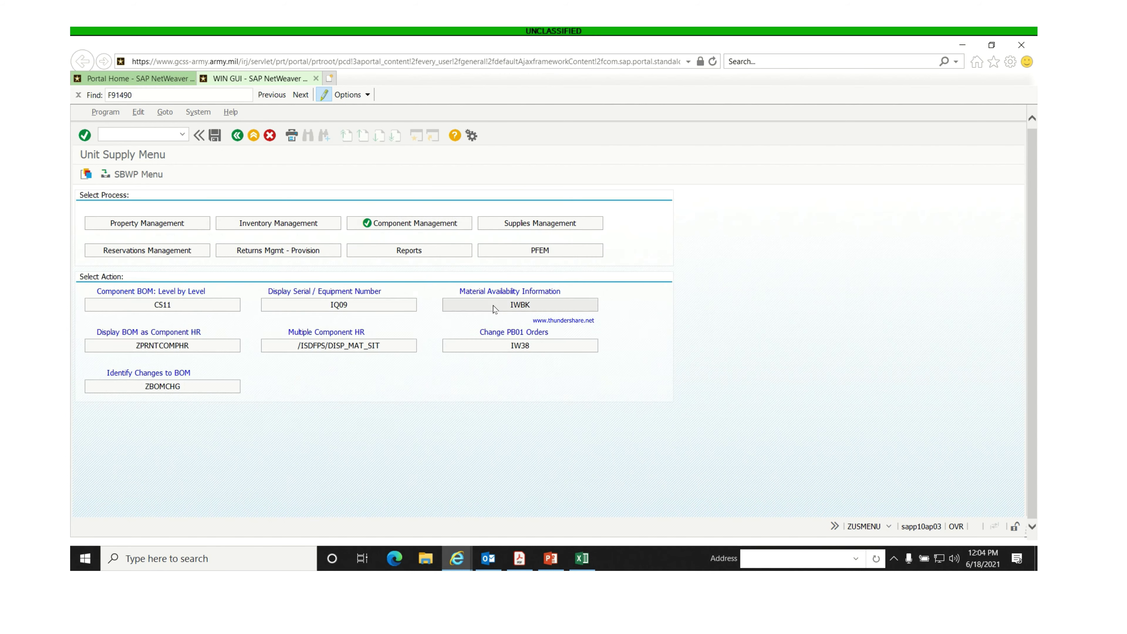
pyautogui.click(238, 135)
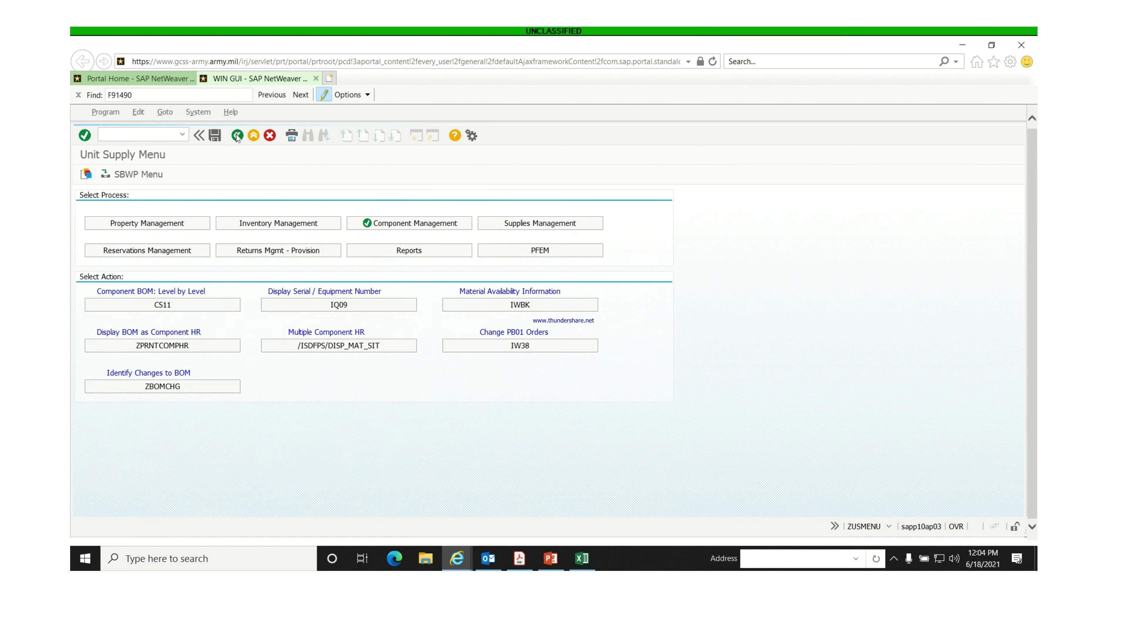
pyautogui.click(238, 137)
# Run transaction IWBK to open Material Availability Information.
pyautogui.click(125, 135)
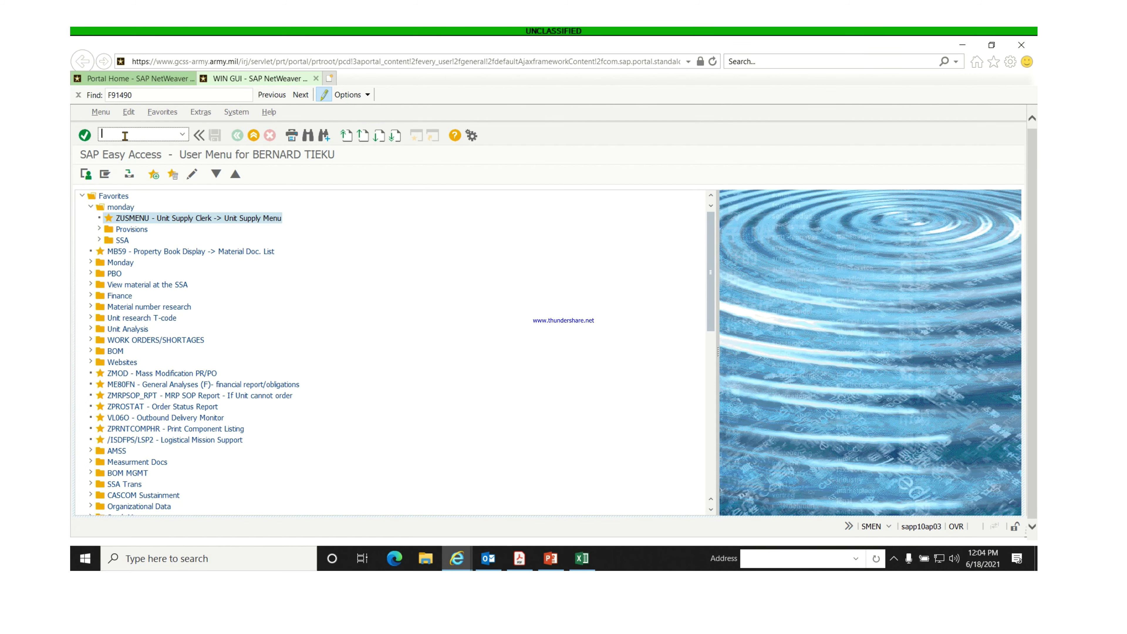
pyautogui.write('iwbk')
pyautogui.press('Return')
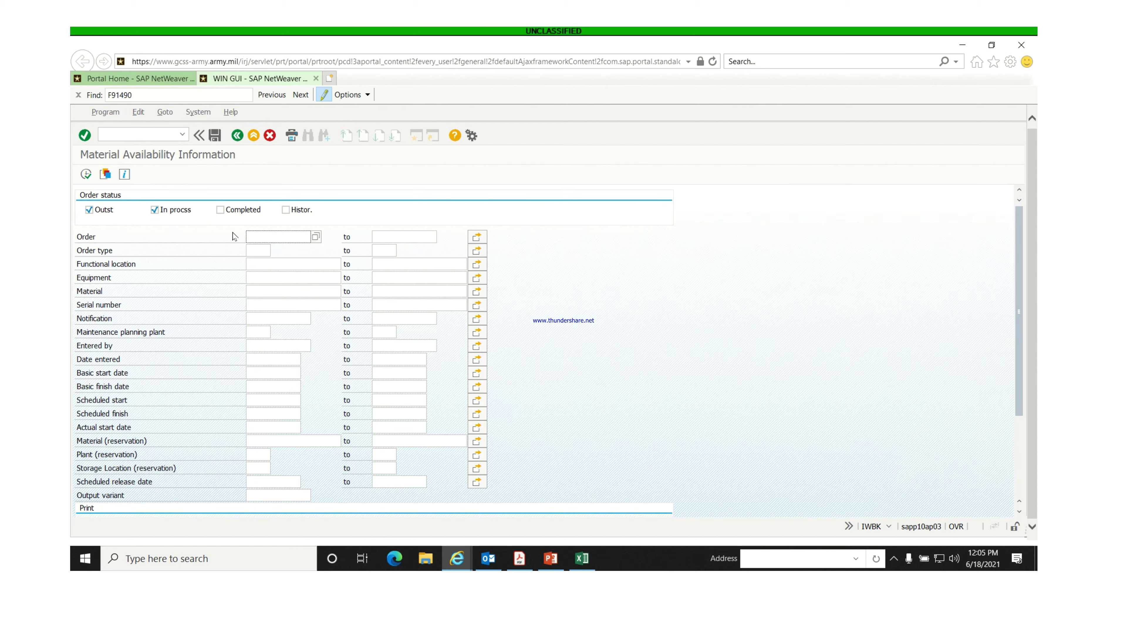
# Set the order type to pb01 and execute the material availability report.
pyautogui.click(265, 250)
pyautogui.write('0')
pyautogui.press('BackSpace')
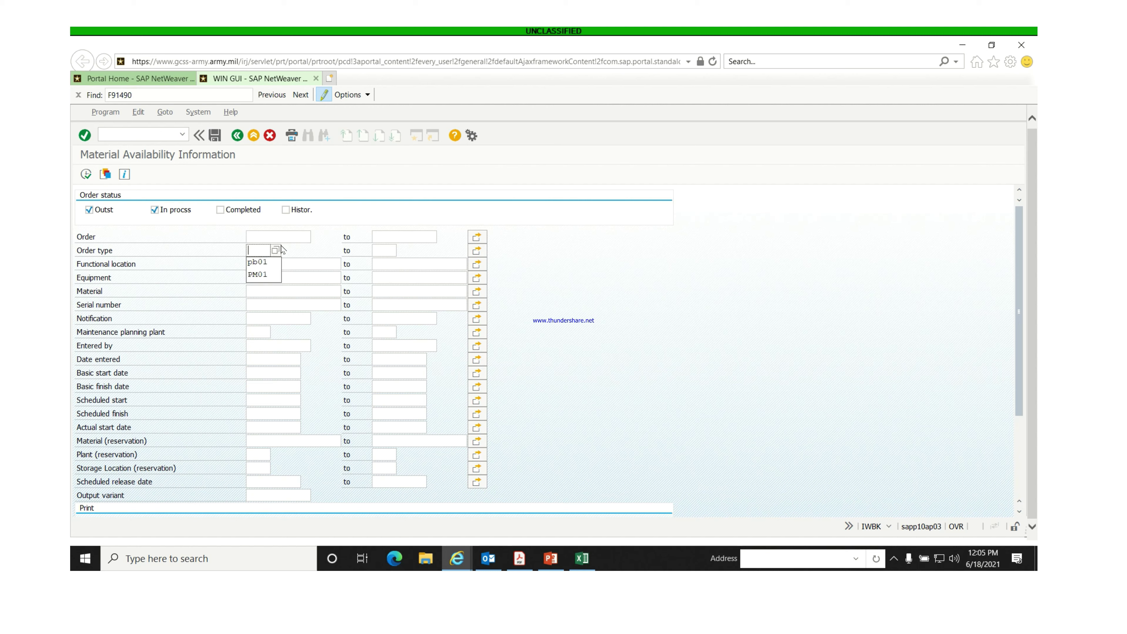
pyautogui.click(258, 263)
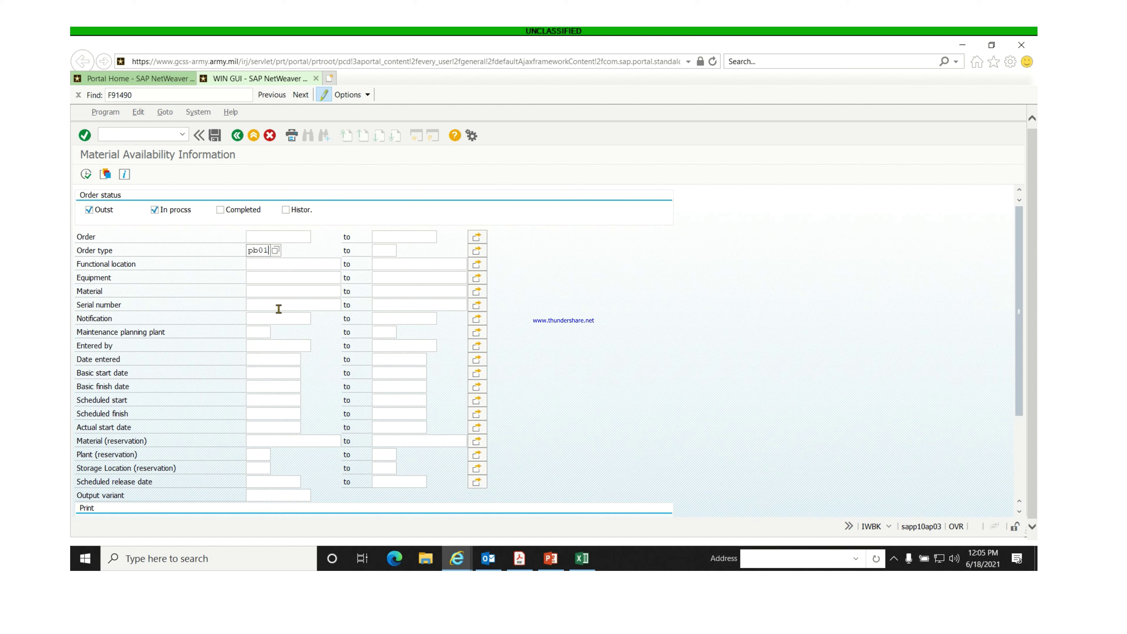
pyautogui.scroll(-3, 286, 329)
pyautogui.scroll(-3, 290, 336)
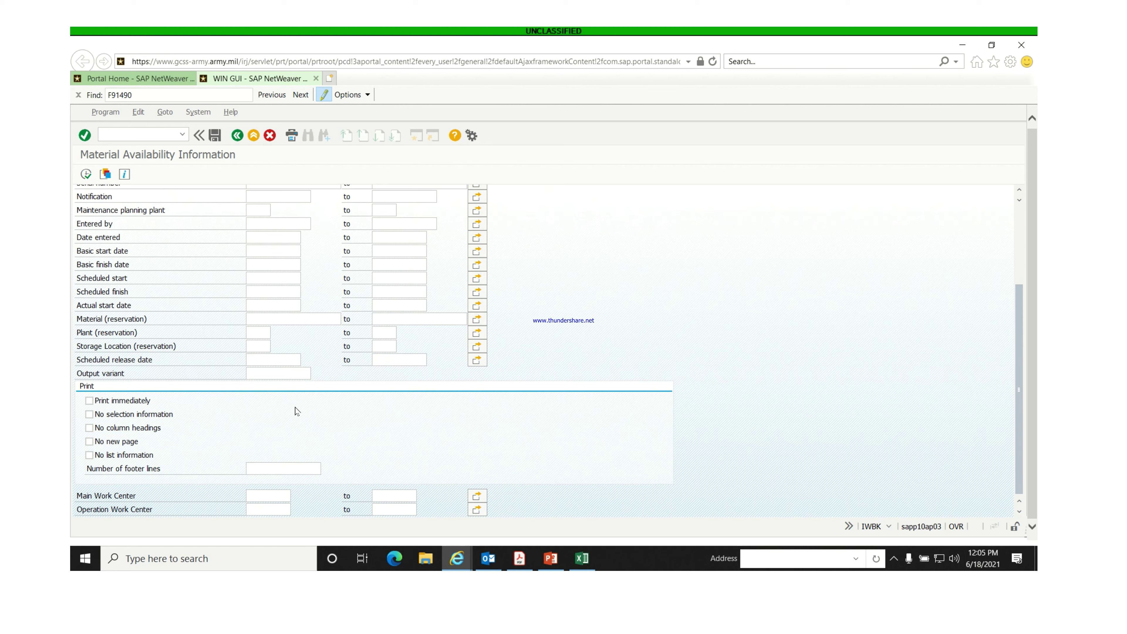
pyautogui.moveTo(99, 553)
pyautogui.moveTo(448, 478)
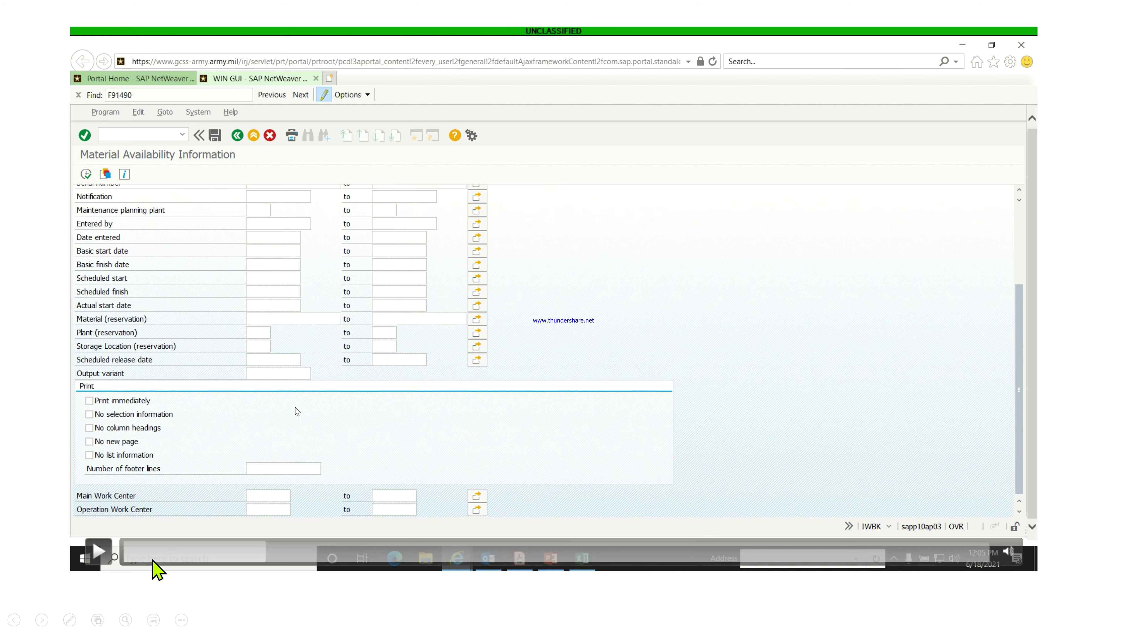
pyautogui.click(92, 553)
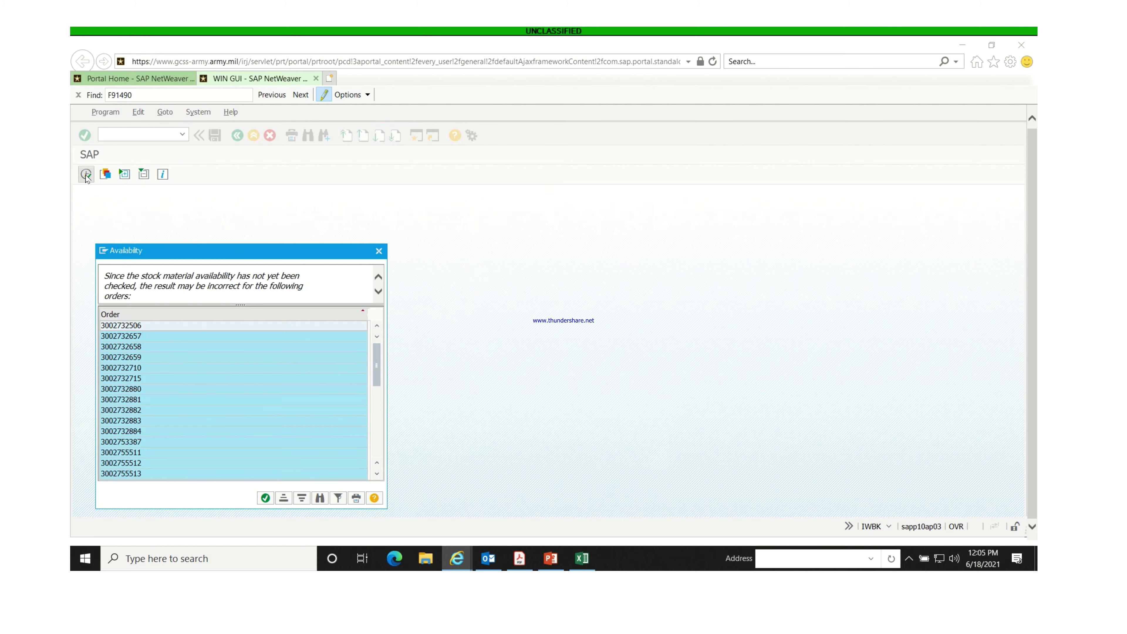
# Review the orders listed in the Availability notice and accept it to continue to the materials list.
pyautogui.scroll(-10, 130, 359)
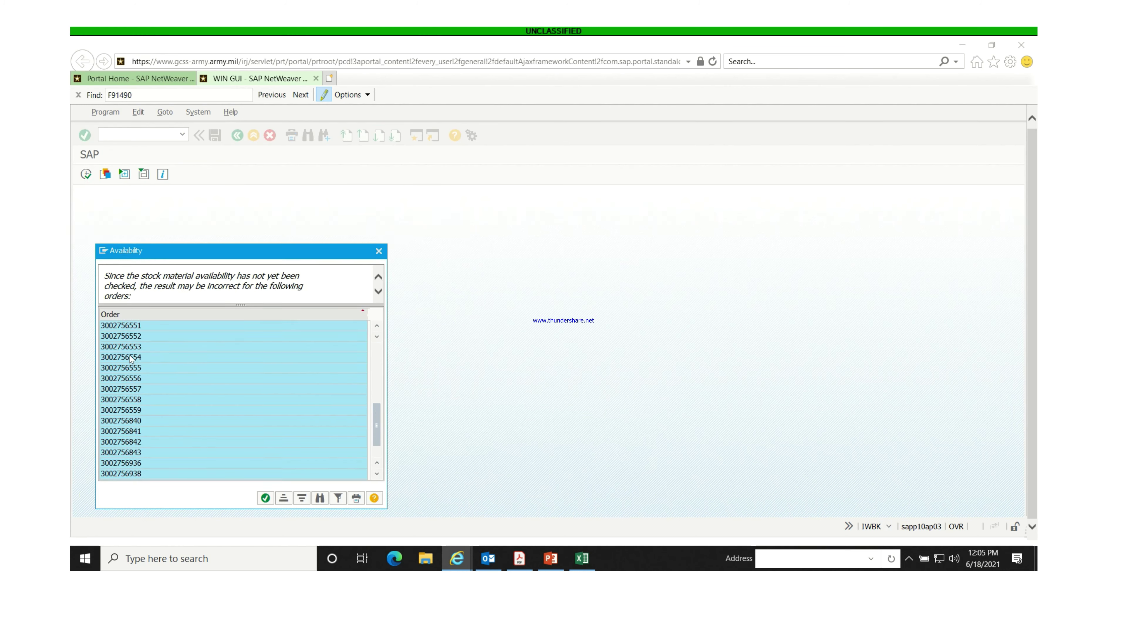
pyautogui.scroll(2, 131, 455)
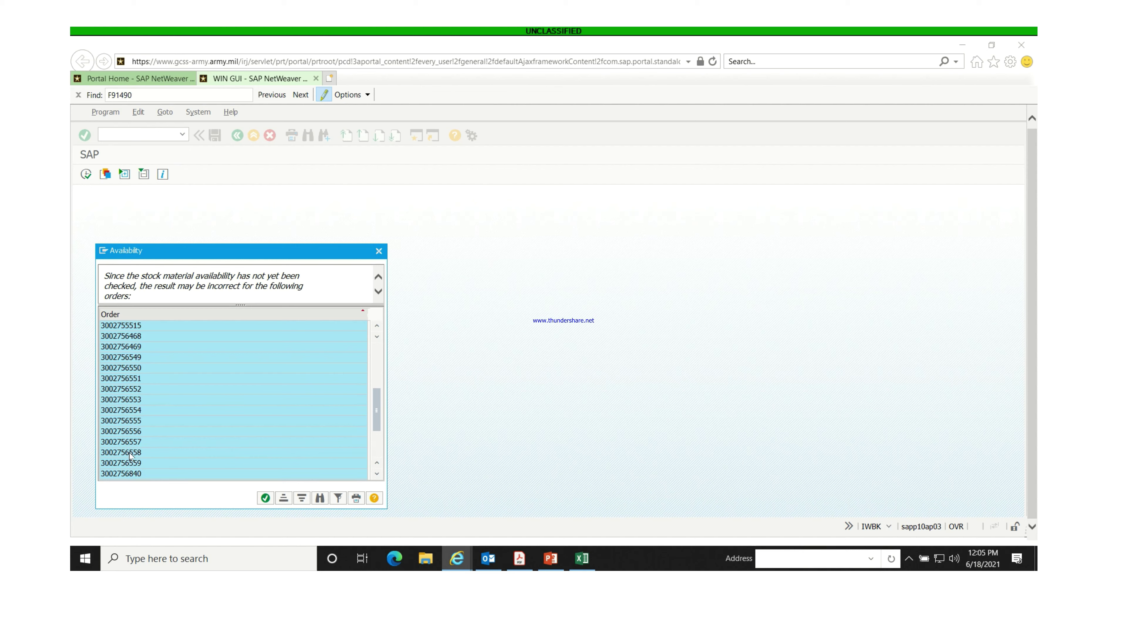
pyautogui.scroll(8, 131, 455)
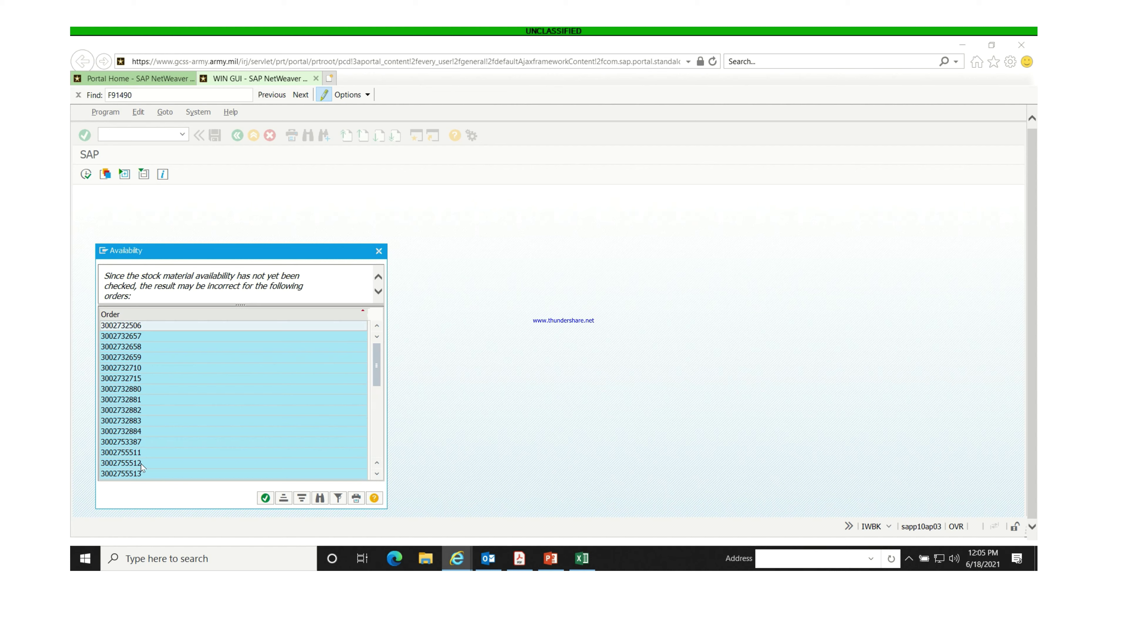
pyautogui.keyDown('ctrl'); pyautogui.click(120, 420); pyautogui.keyUp('ctrl')
pyautogui.scroll(-3, 121, 418)
pyautogui.scroll(3, 121, 415)
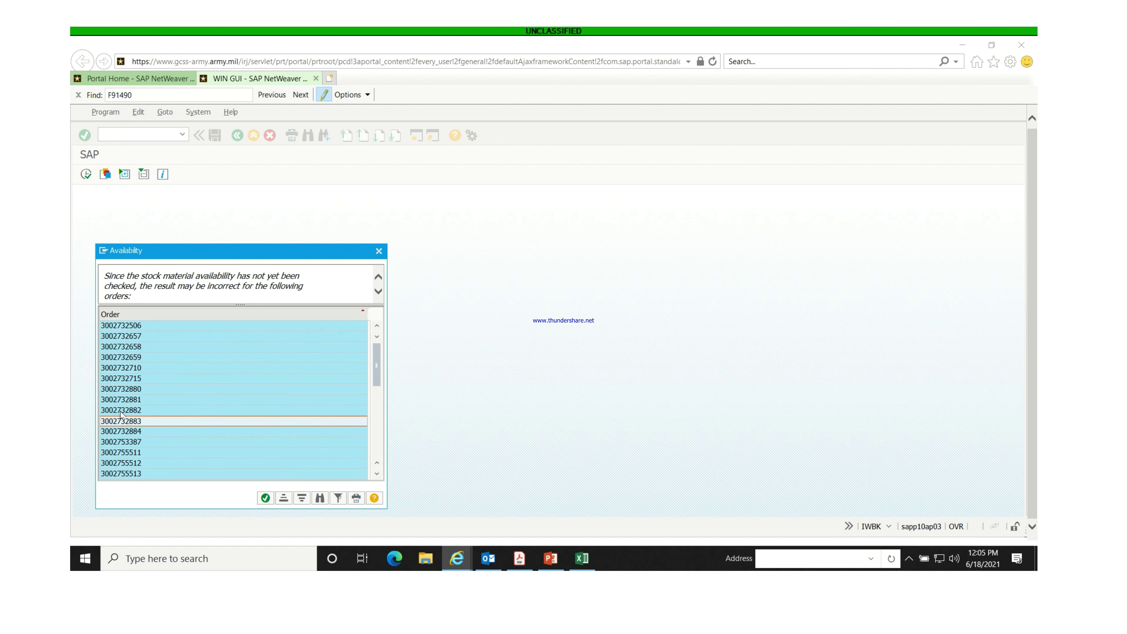
pyautogui.click(475, 416)
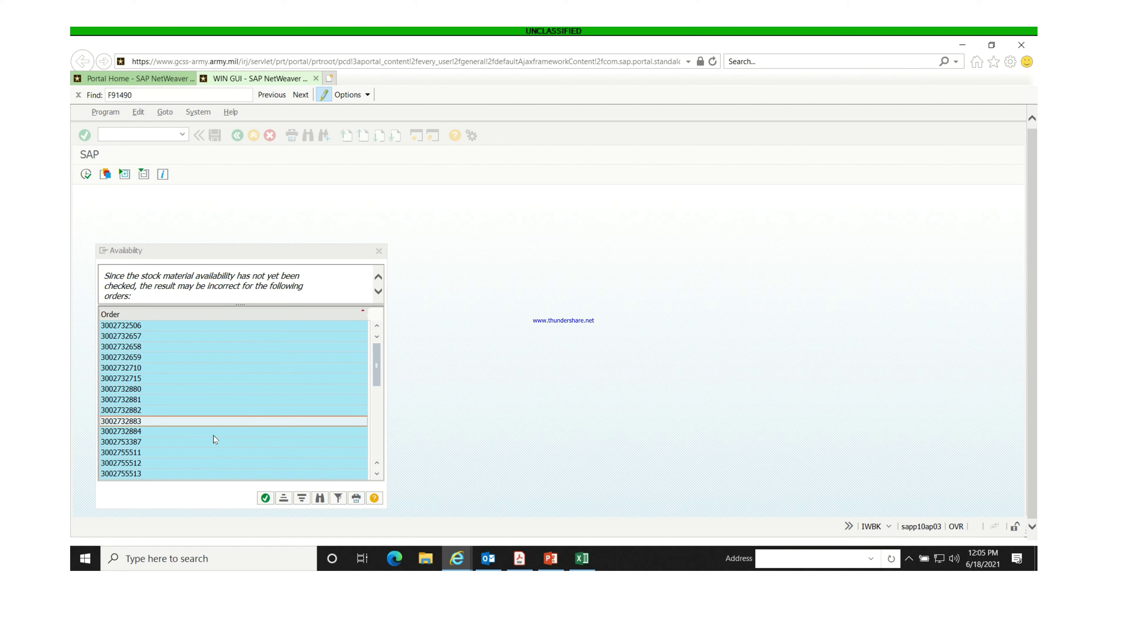
pyautogui.click(187, 426)
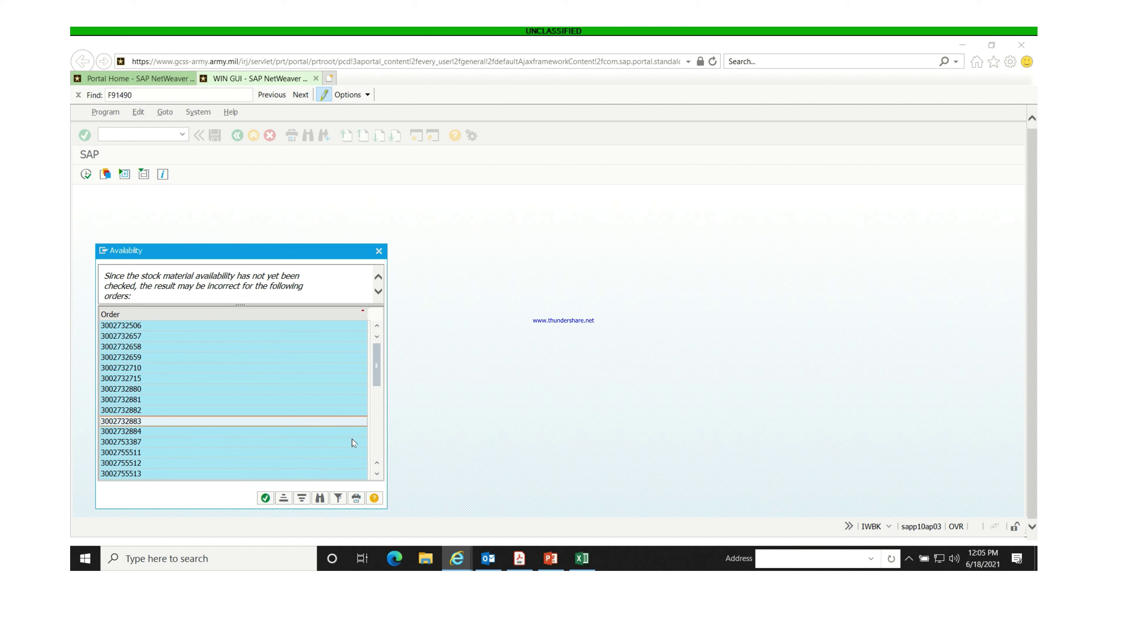
pyautogui.click(265, 498)
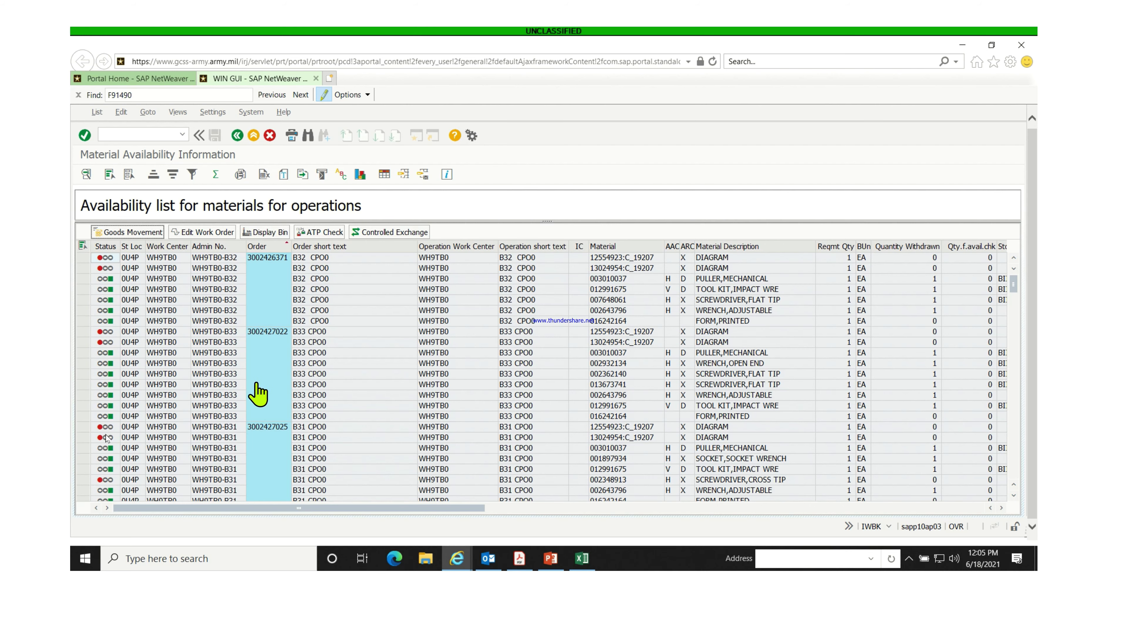
pyautogui.click(98, 552)
pyautogui.moveTo(100, 267)
pyautogui.moveTo(100, 624)
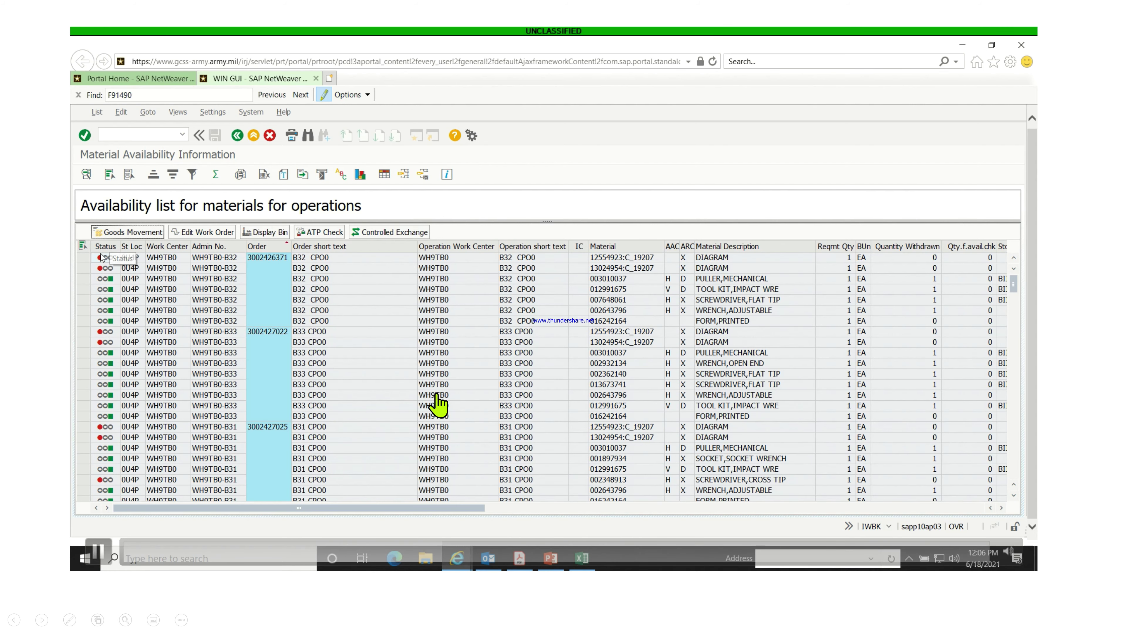
# Filter the availability list by the Status column to only the materials with a red light.
pyautogui.click(103, 246)
pyautogui.rightClick(103, 246)
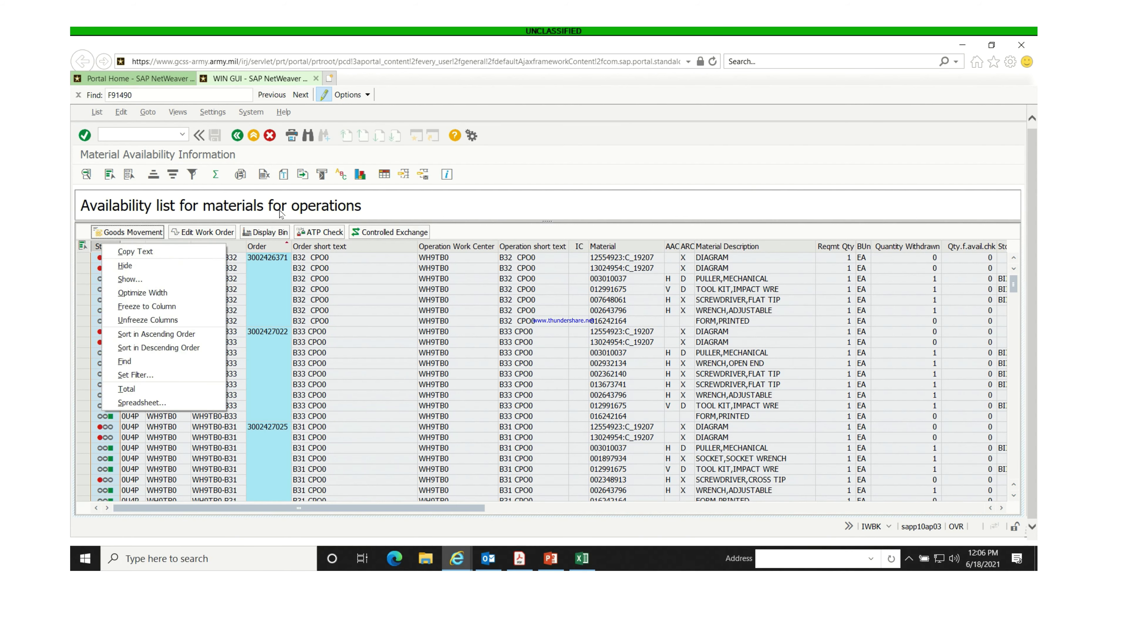
pyautogui.press('Escape')
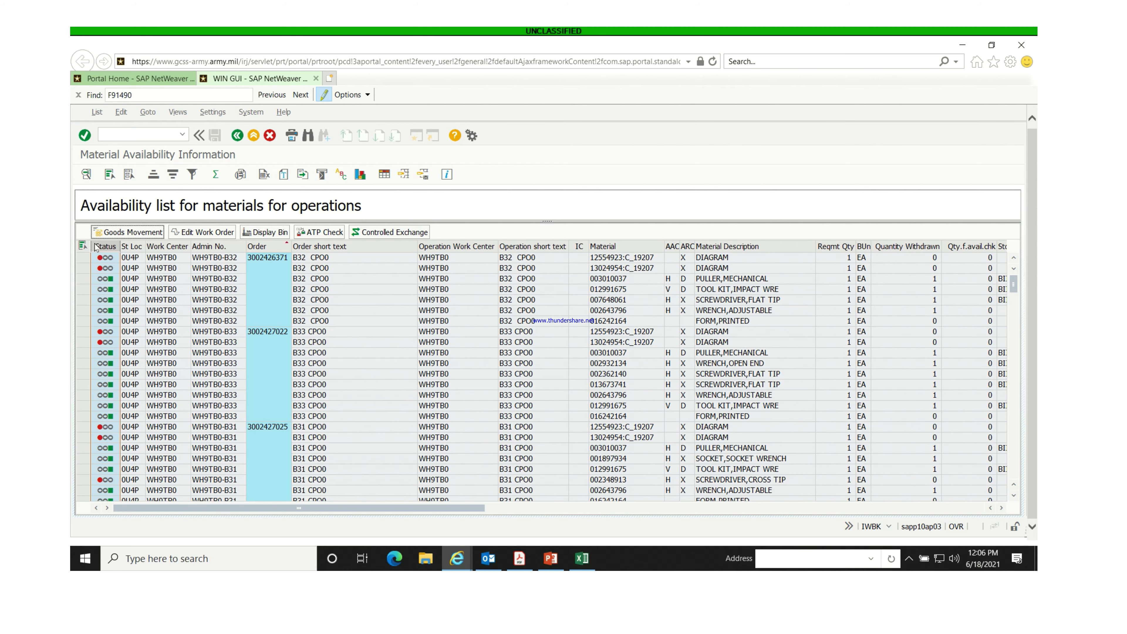
pyautogui.click(193, 175)
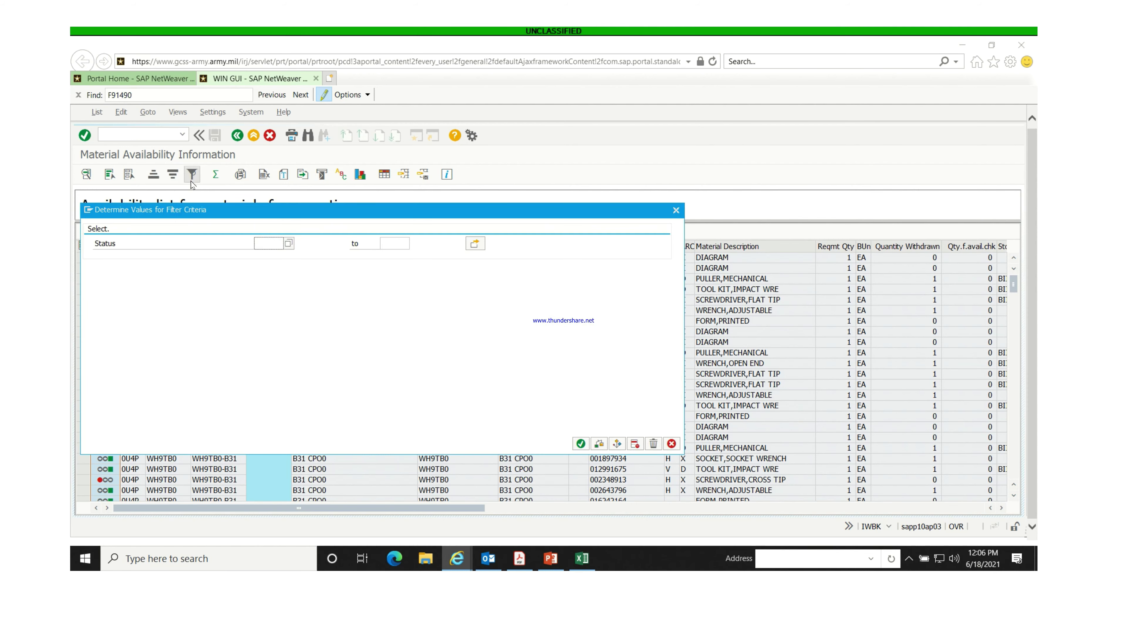
pyautogui.click(288, 243)
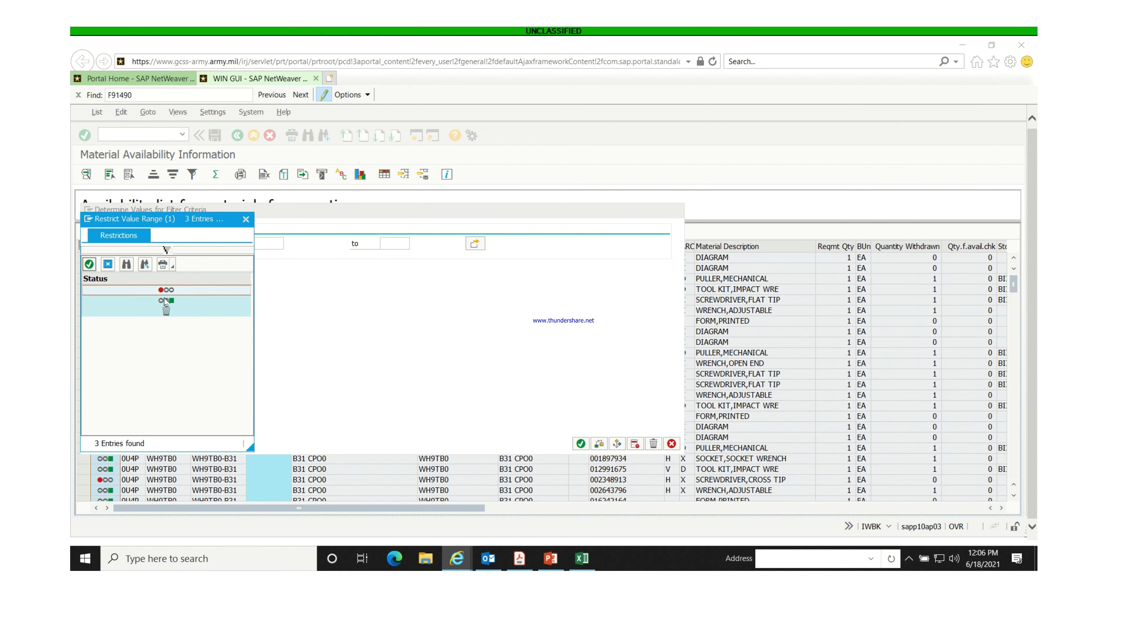
pyautogui.click(164, 291)
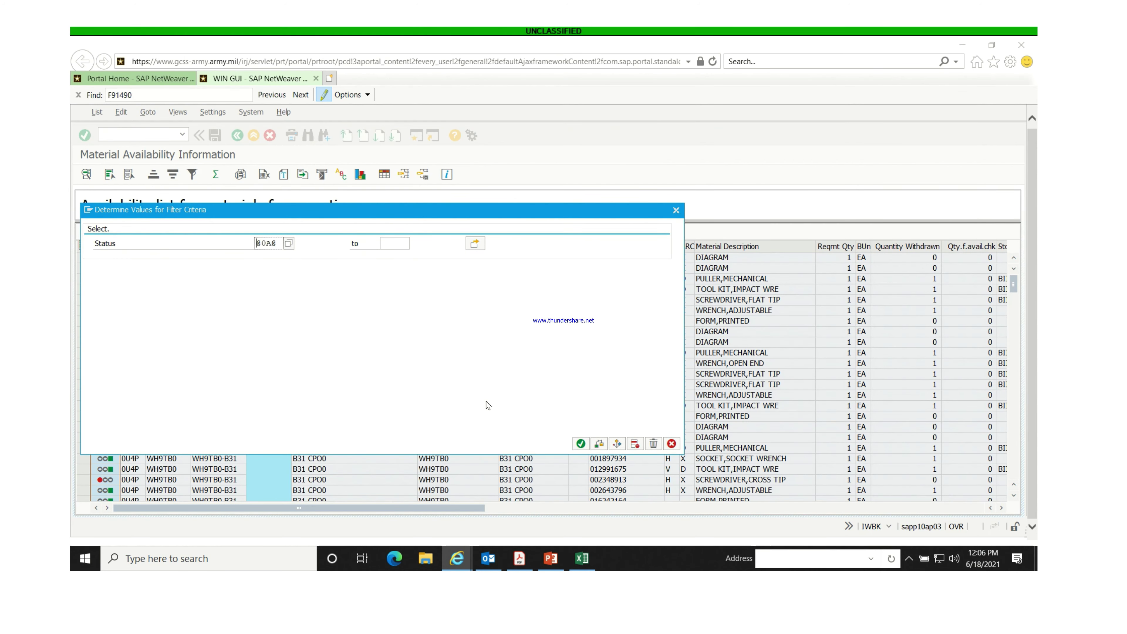
pyautogui.click(580, 444)
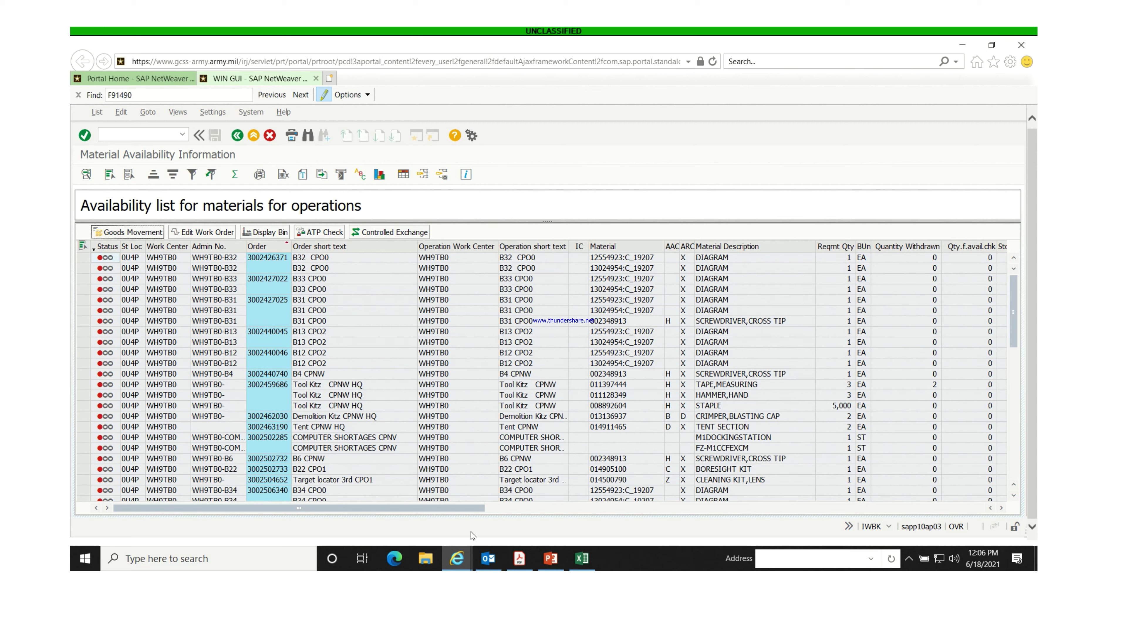
# Examine the Quantity Withdrawn, Qty.f.avail.chk, Standard Price and Cost columns of the filtered materials list.
pyautogui.moveTo(446, 508); pyautogui.dragTo(635, 505)
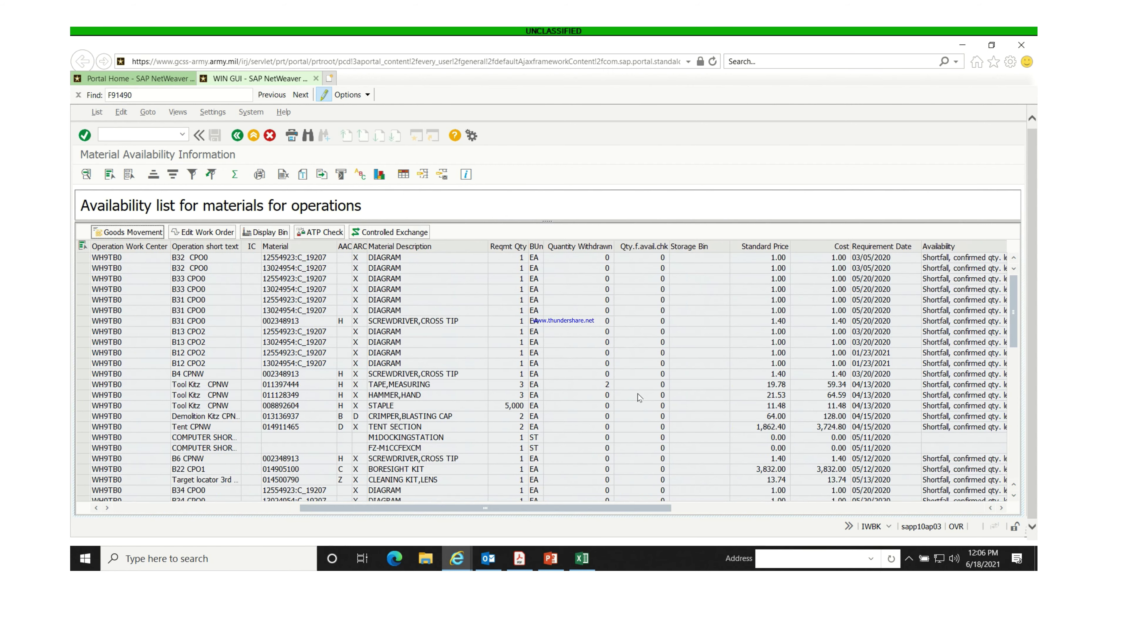
pyautogui.click(646, 246)
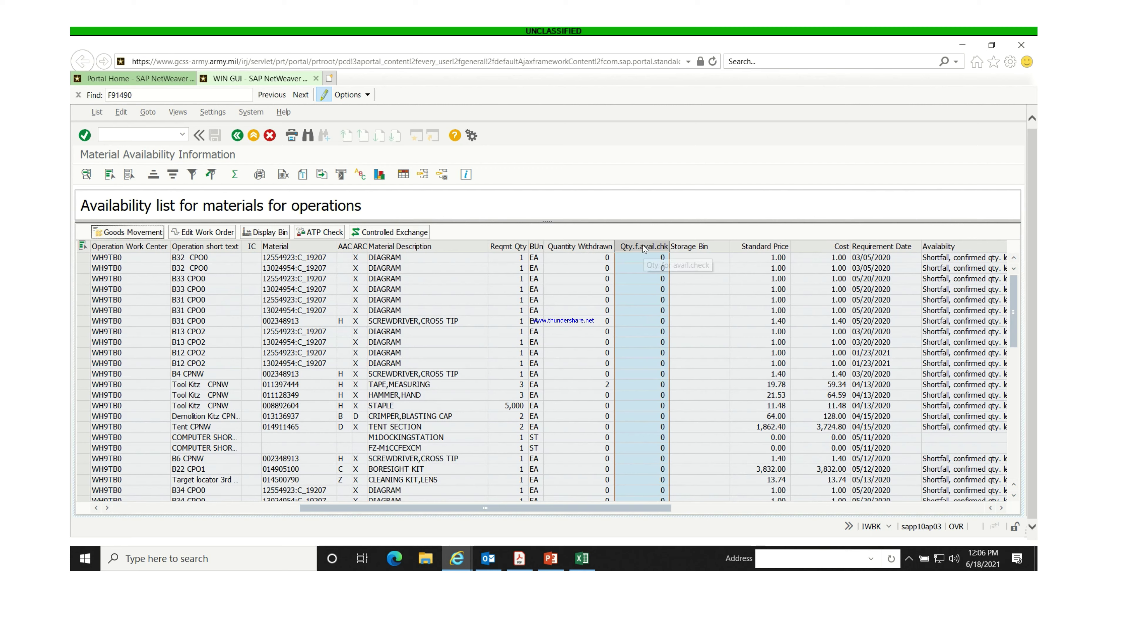
pyautogui.click(572, 245)
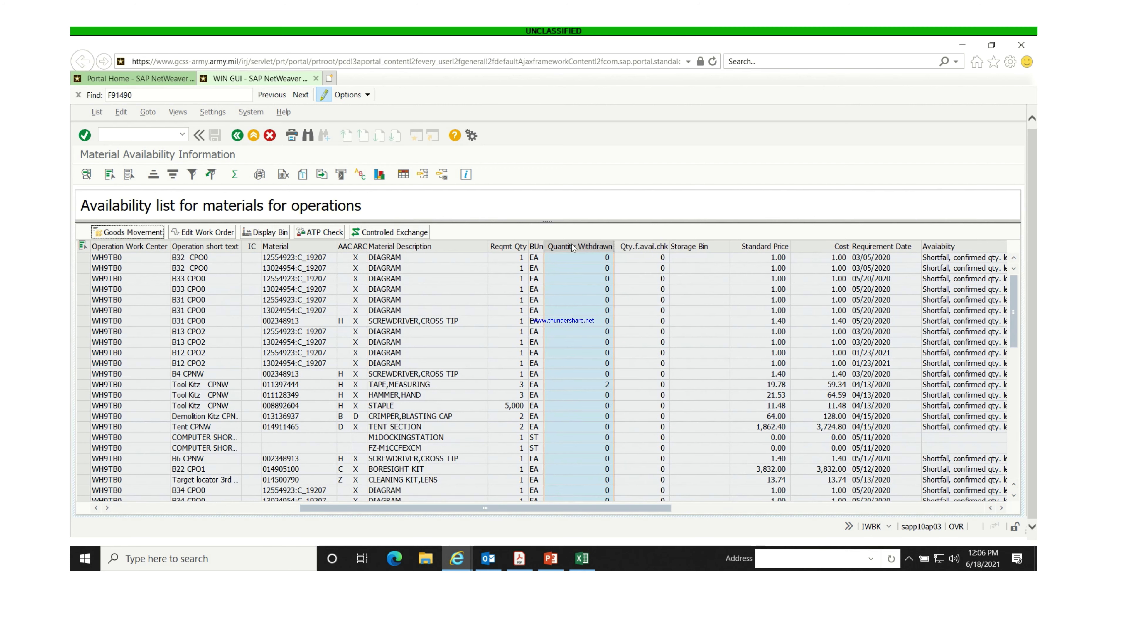
pyautogui.click(641, 246)
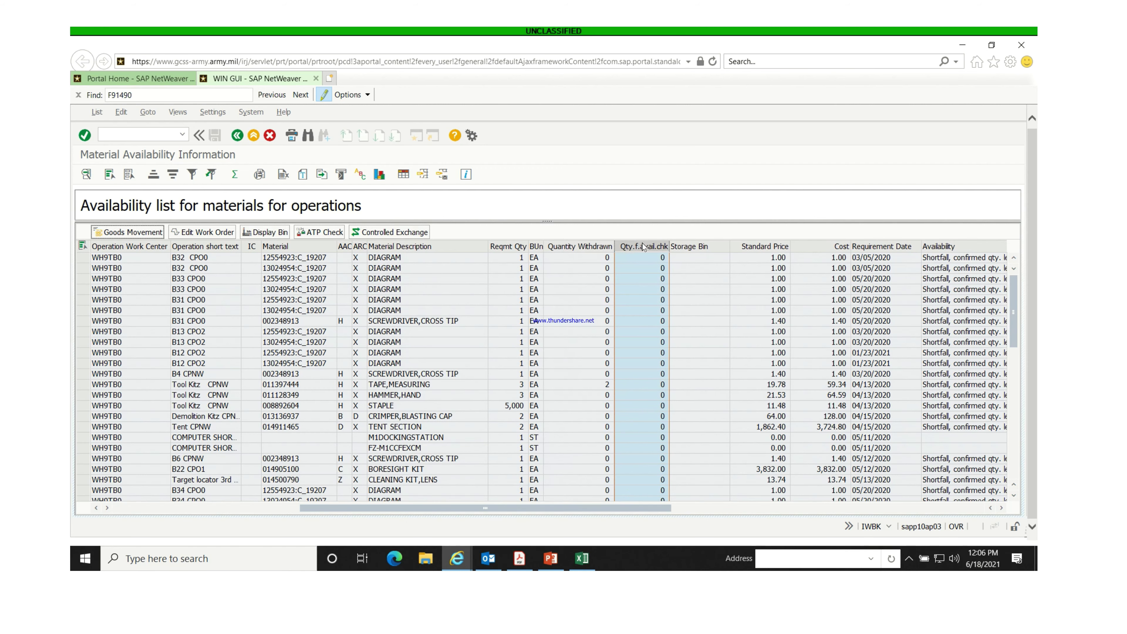
pyautogui.click(559, 244)
pyautogui.click(628, 245)
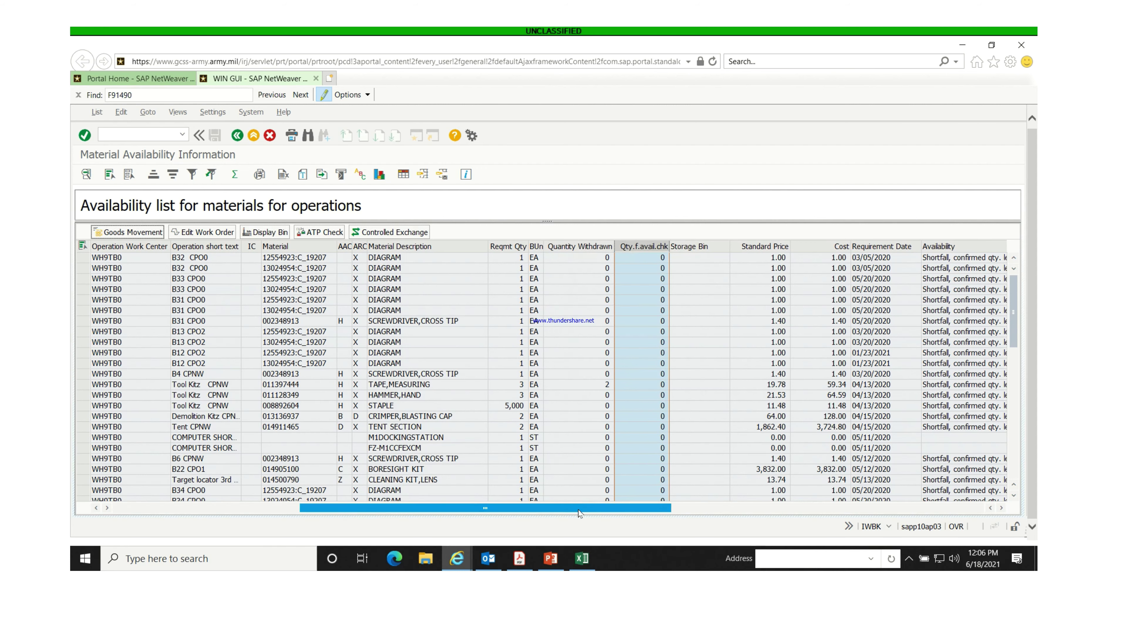
pyautogui.moveTo(586, 510); pyautogui.dragTo(918, 500)
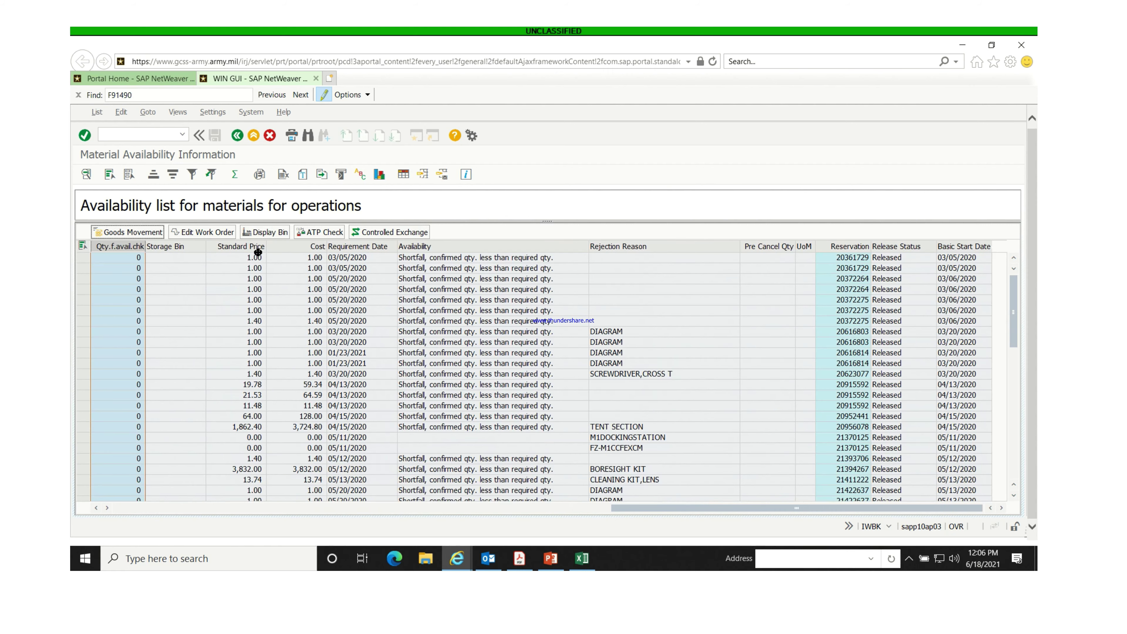
pyautogui.click(242, 246)
pyautogui.click(288, 244)
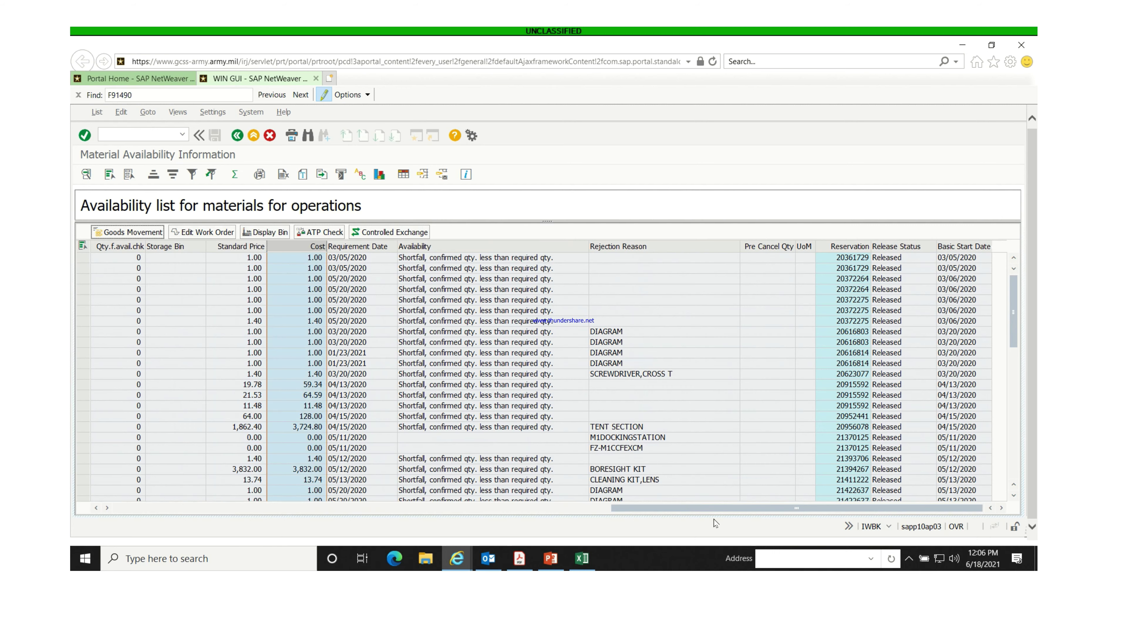
pyautogui.moveTo(710, 510); pyautogui.dragTo(631, 520)
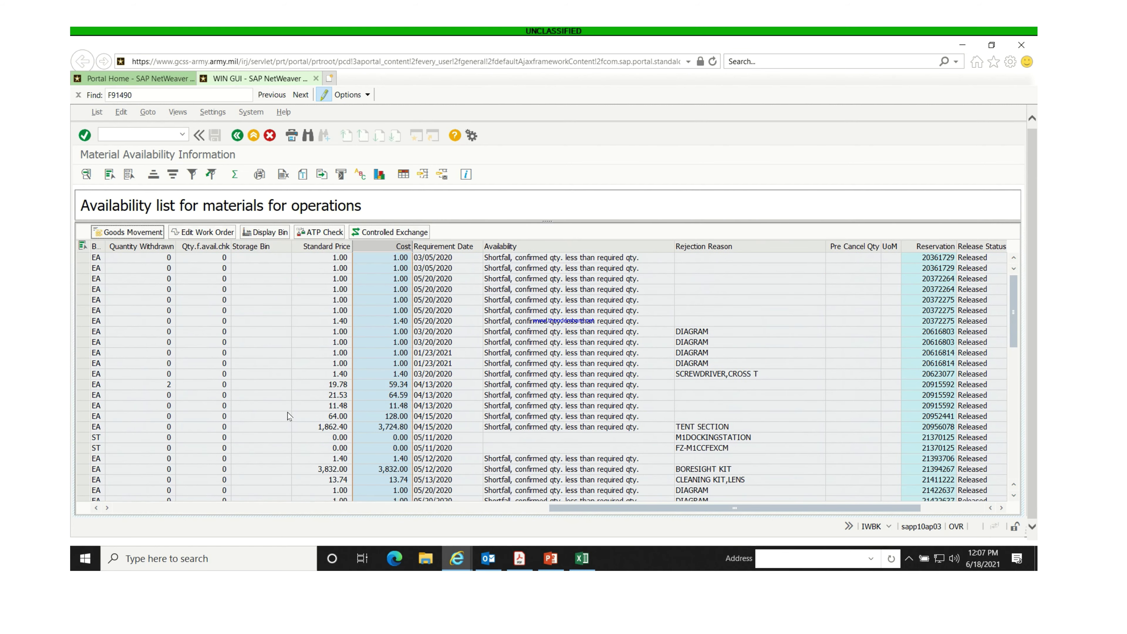
pyautogui.moveTo(567, 506); pyautogui.dragTo(504, 508)
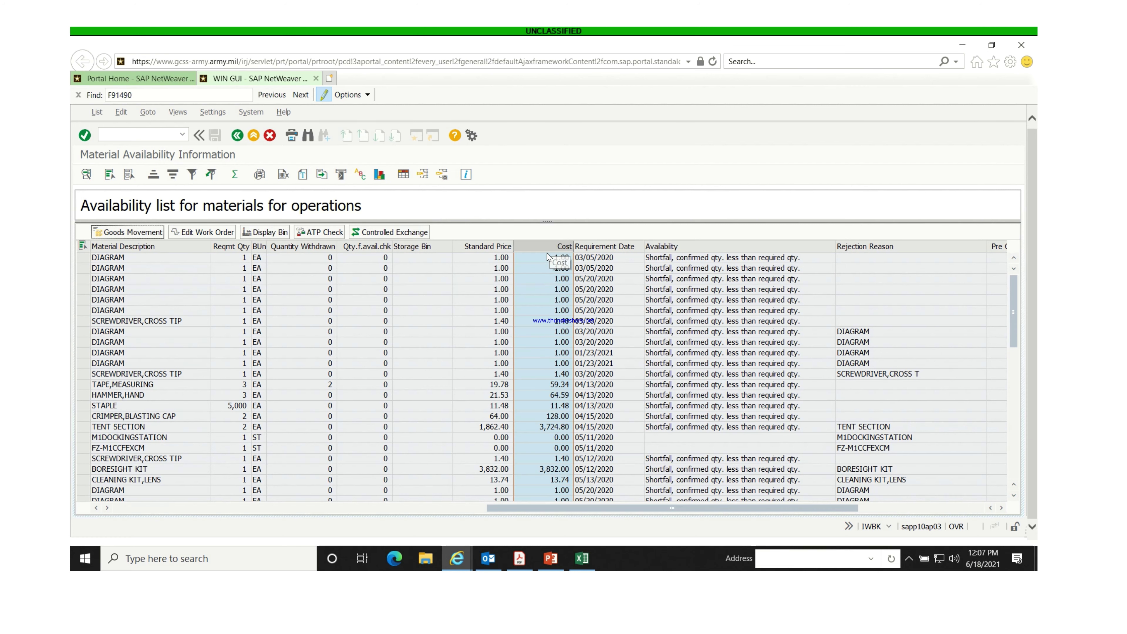
# Total the Cost column of the materials list filtered to red-light status.
pyautogui.click(236, 179)
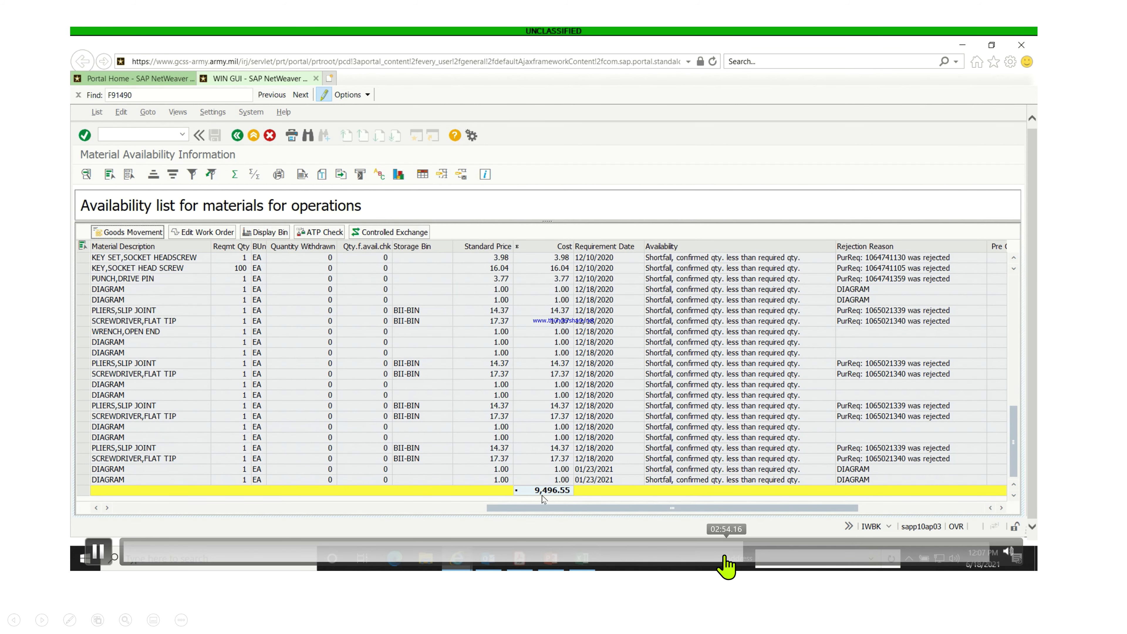
pyautogui.click(712, 559)
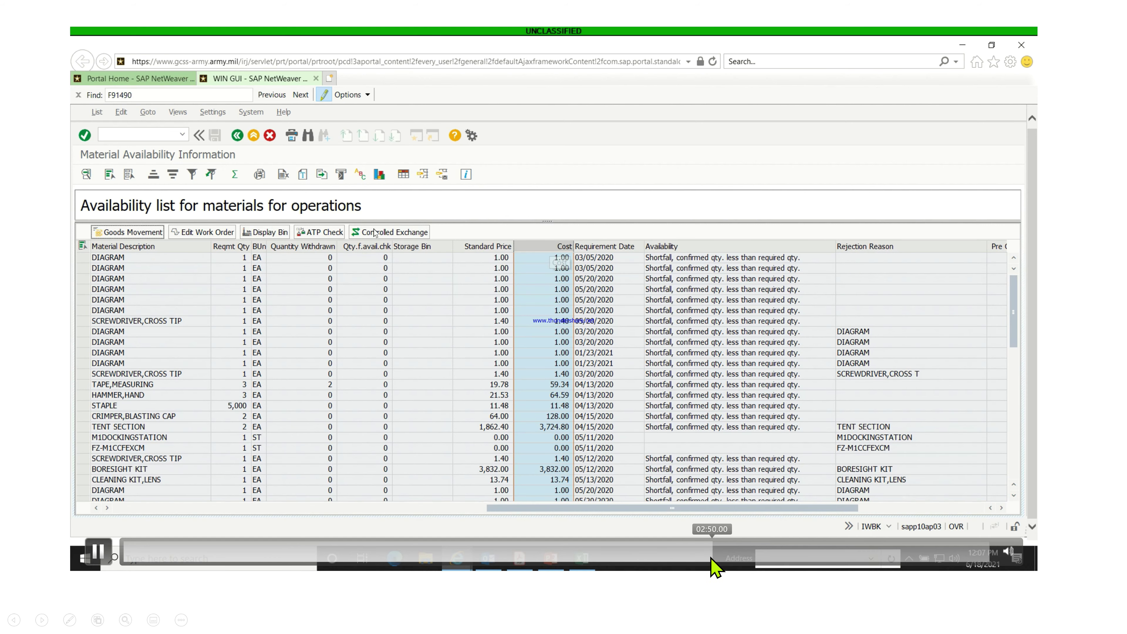
pyautogui.click(96, 558)
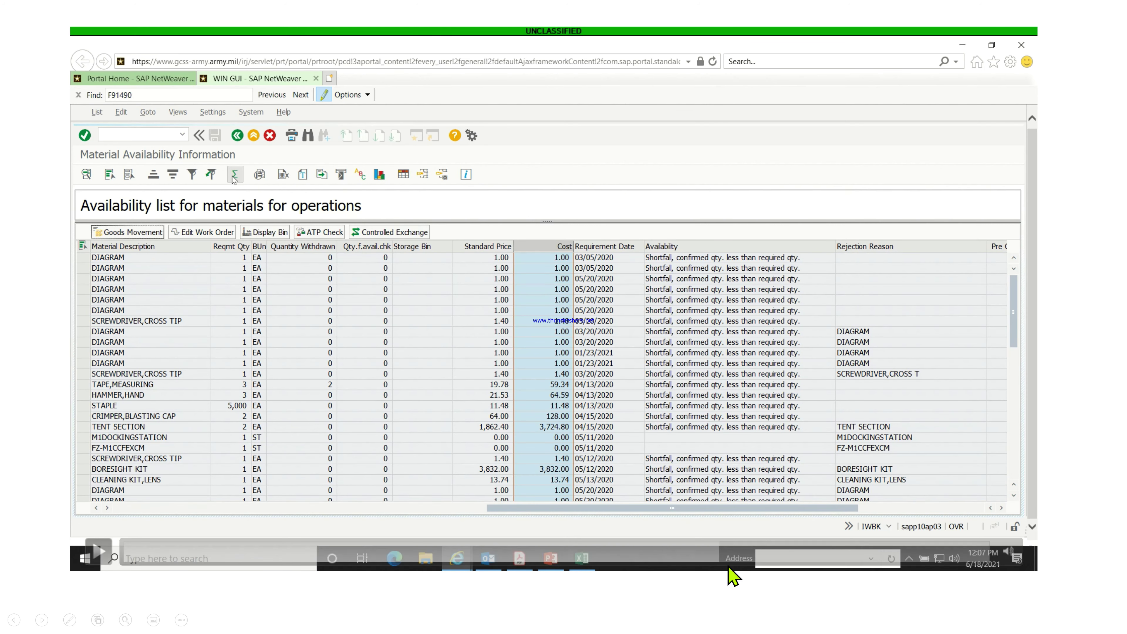
pyautogui.click(708, 561)
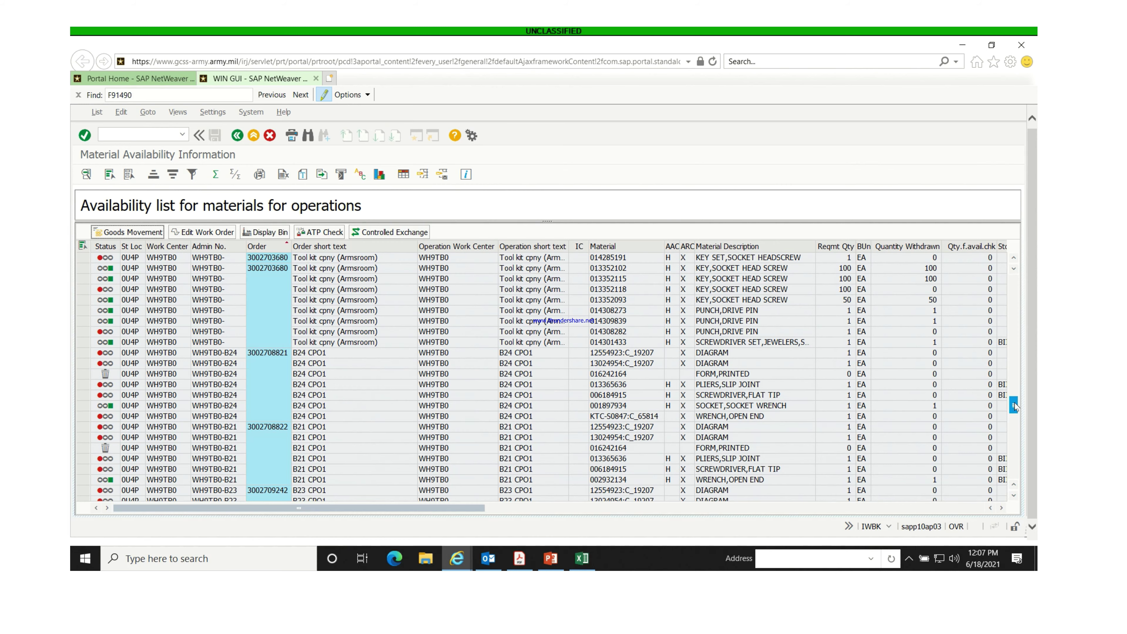
# Check the Cost column's total at the end of the unfiltered materials list.
pyautogui.moveTo(1013, 407); pyautogui.dragTo(1020, 489)
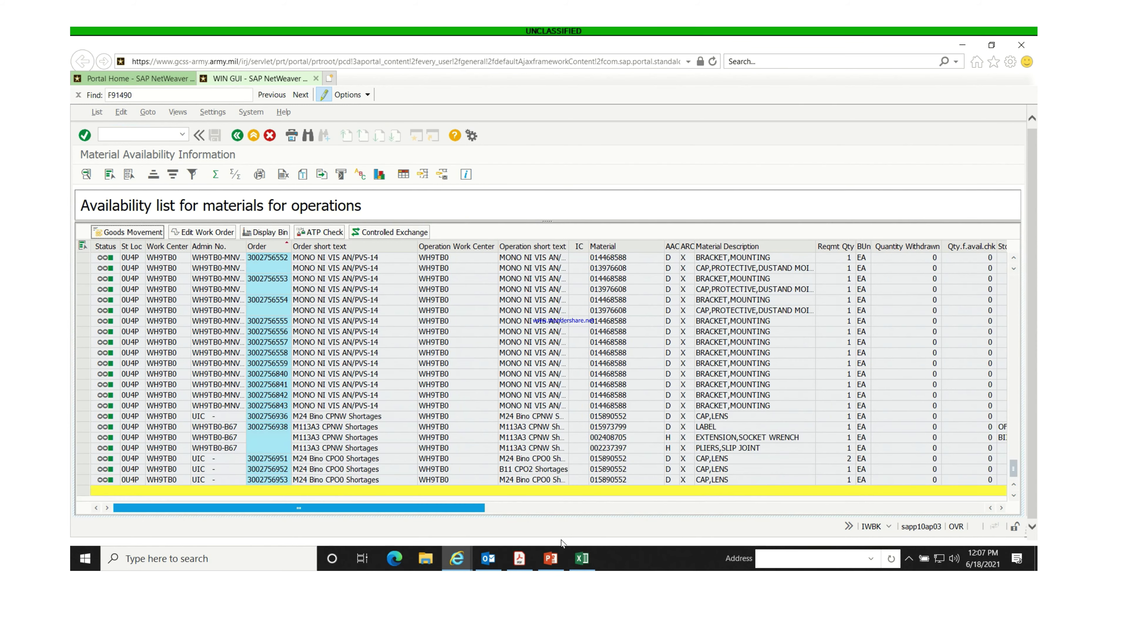
pyautogui.moveTo(435, 508); pyautogui.dragTo(625, 509)
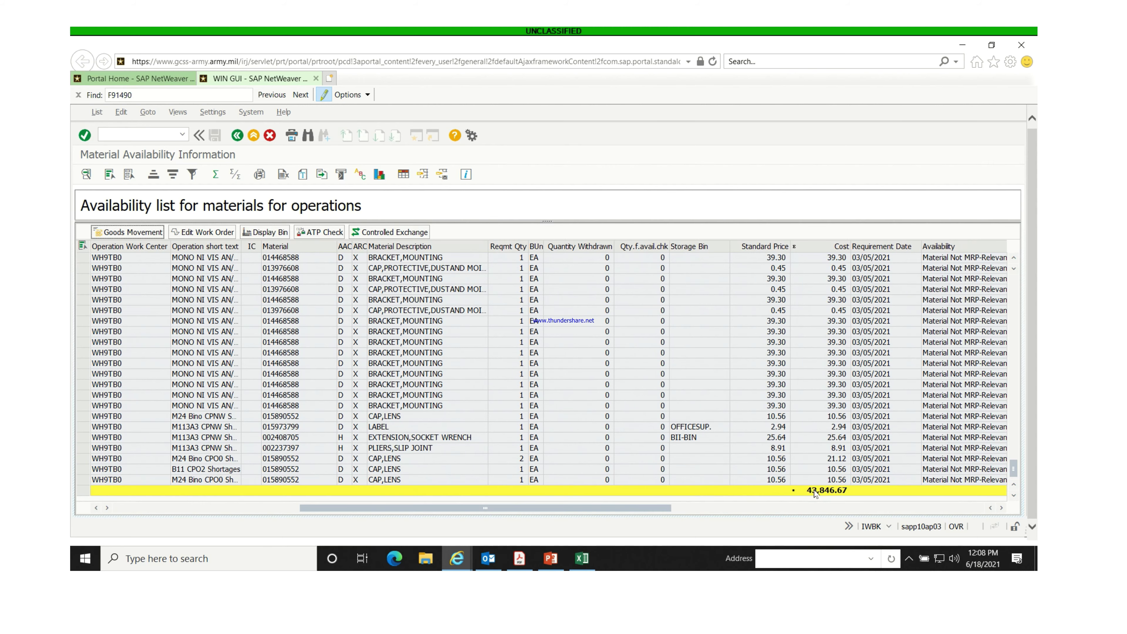
# Examine the unfiltered materials list from its end back towards the start, comparing required and withdrawn quantities, costs and availability.
pyautogui.scroll(10, 608, 446)
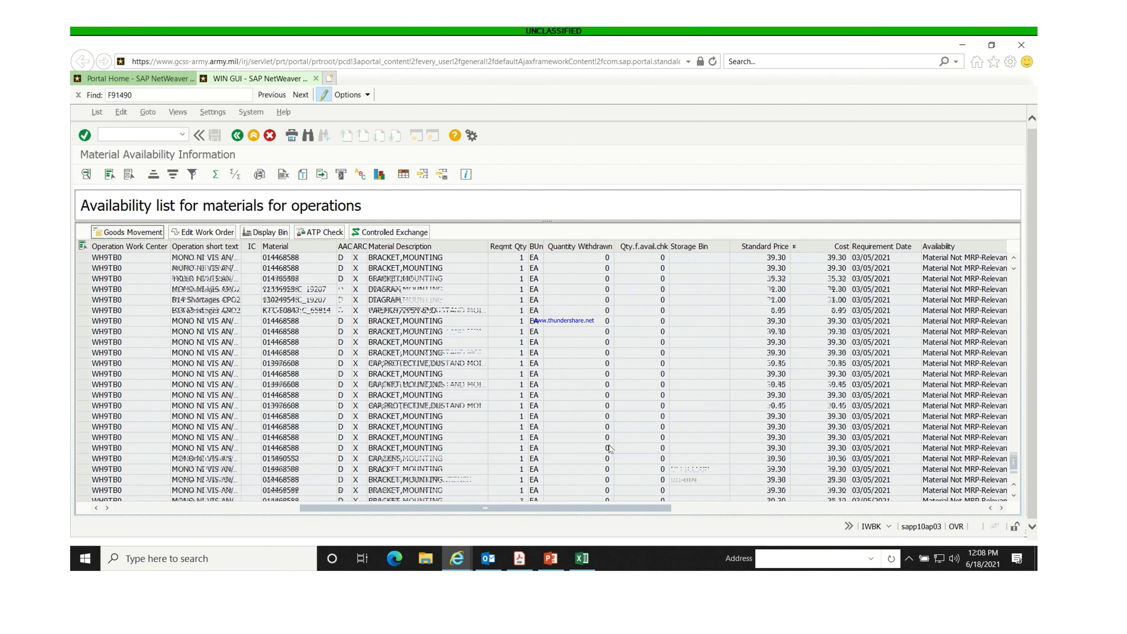
pyautogui.scroll(6, 608, 446)
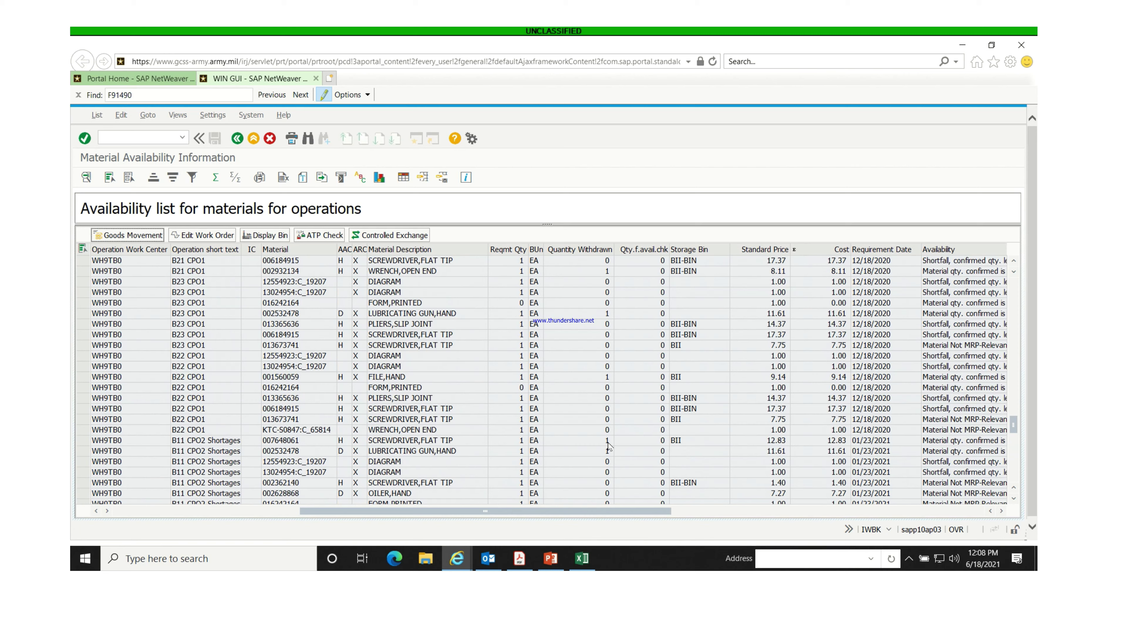
pyautogui.scroll(4, 608, 384)
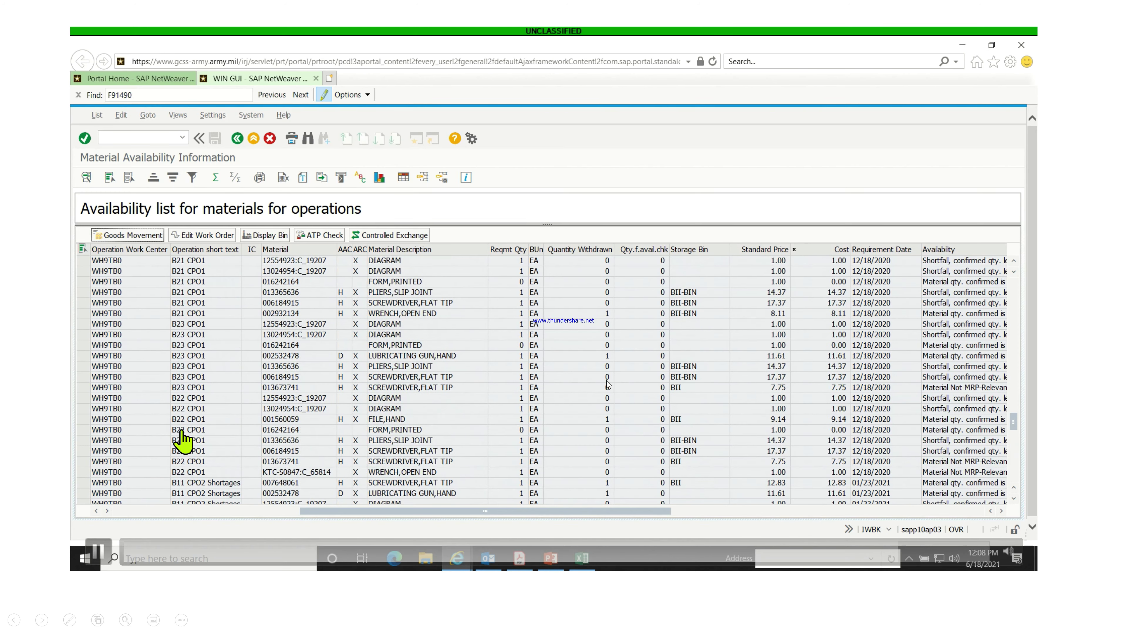
pyautogui.scroll(5, 608, 384)
pyautogui.scroll(4, 608, 384)
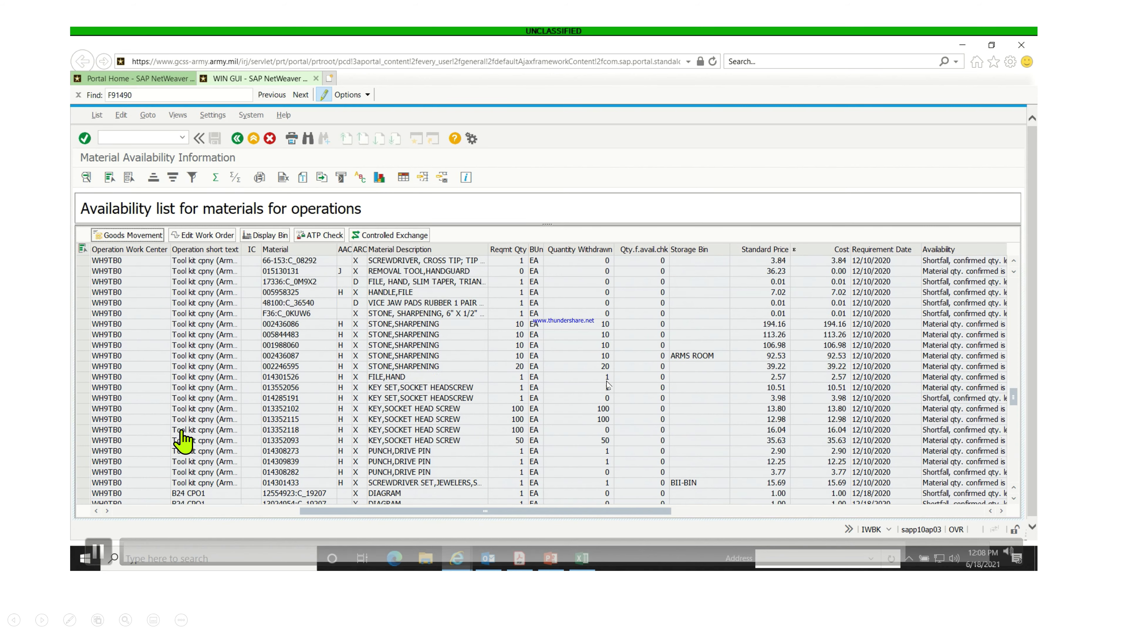
pyautogui.scroll(1, 608, 384)
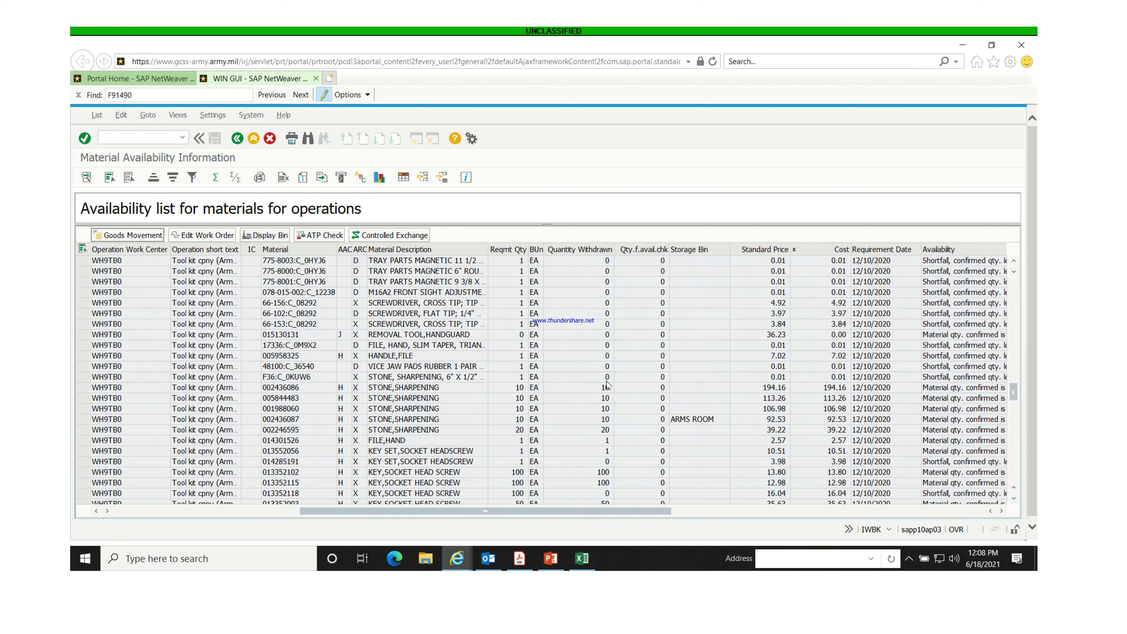
pyautogui.scroll(10, 608, 384)
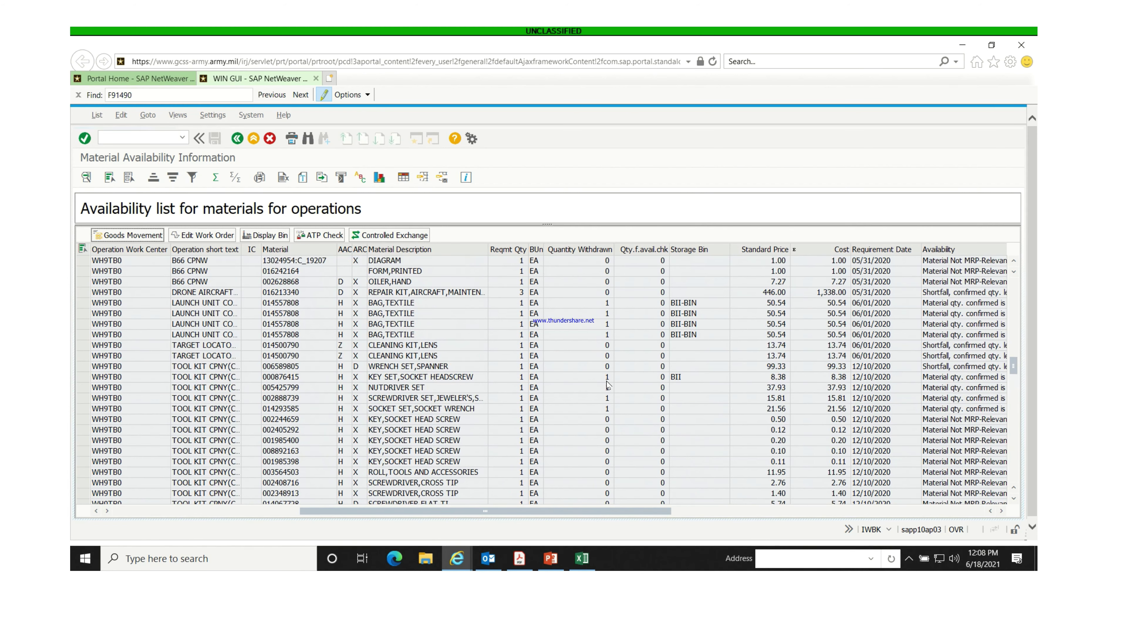
pyautogui.scroll(7, 608, 384)
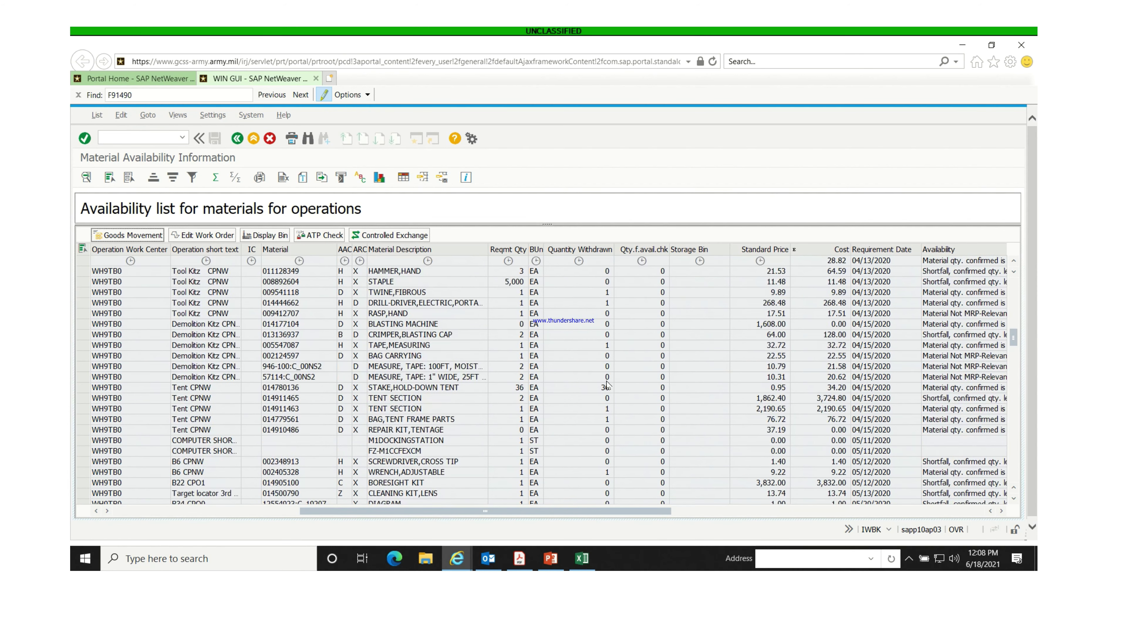
pyautogui.scroll(9, 607, 384)
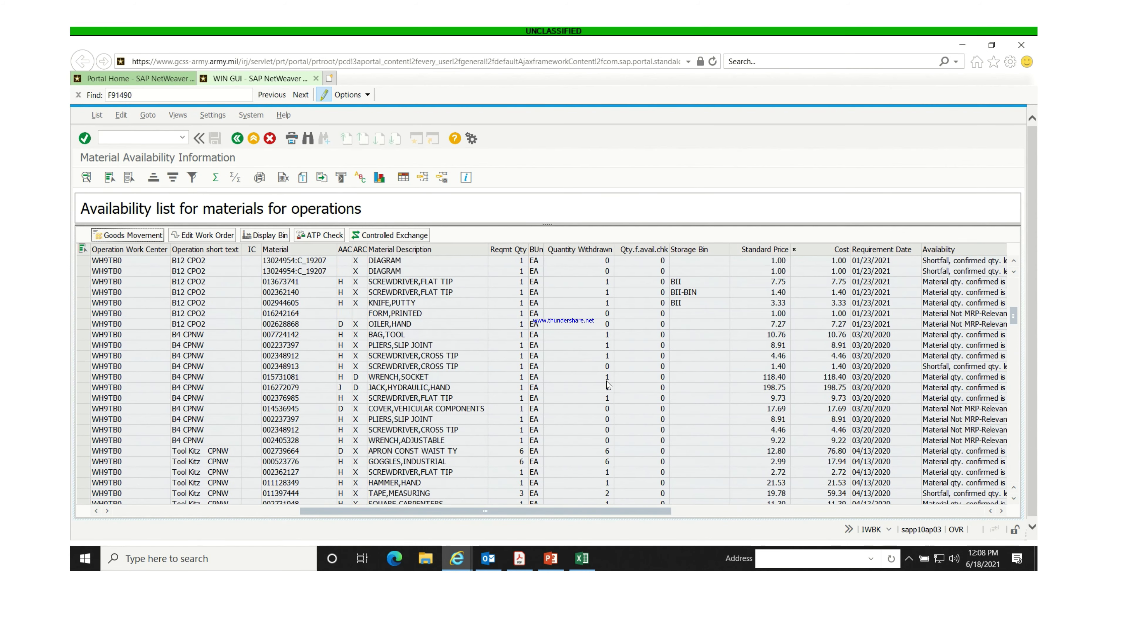
pyautogui.scroll(9, 608, 384)
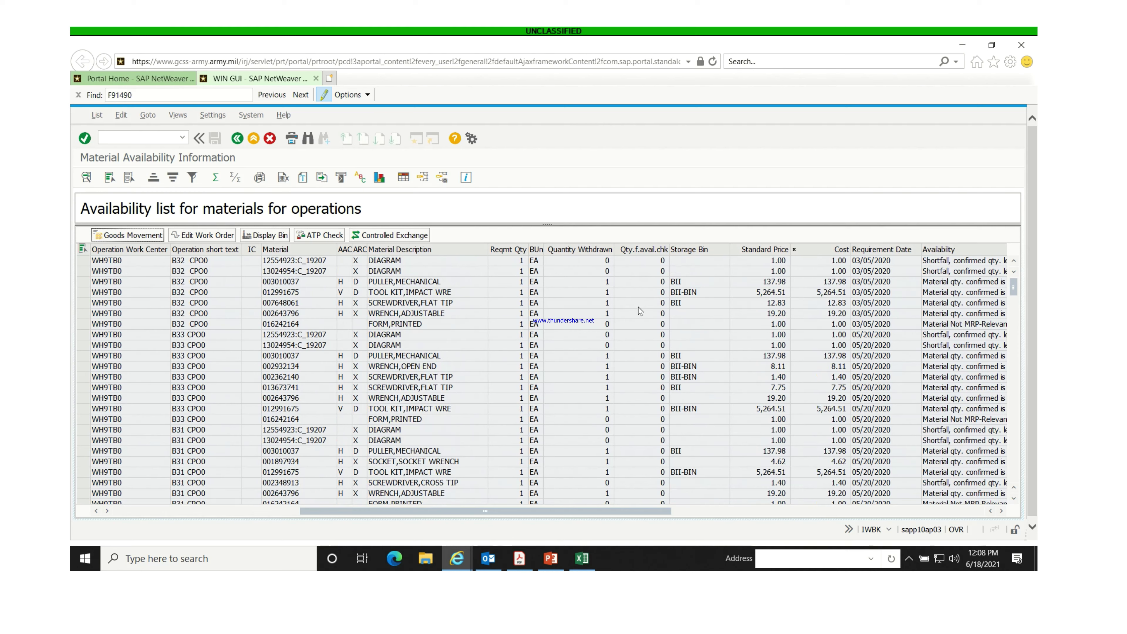
# Leave the availability list and its selection screen to return to the SAP Easy Access menu.
pyautogui.click(237, 138)
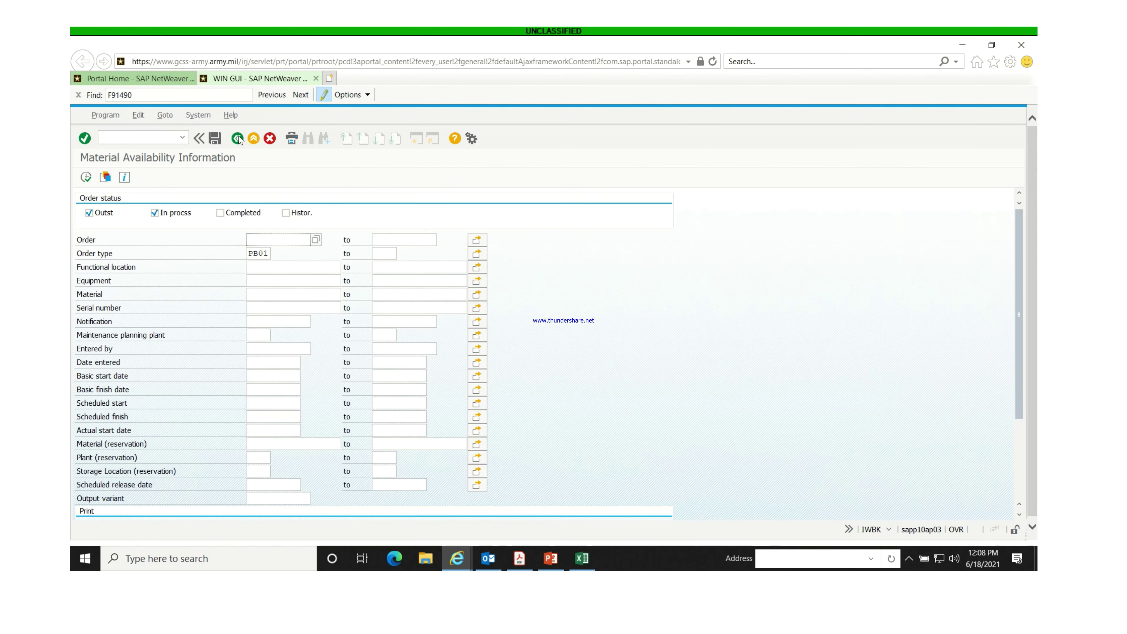
pyautogui.click(237, 139)
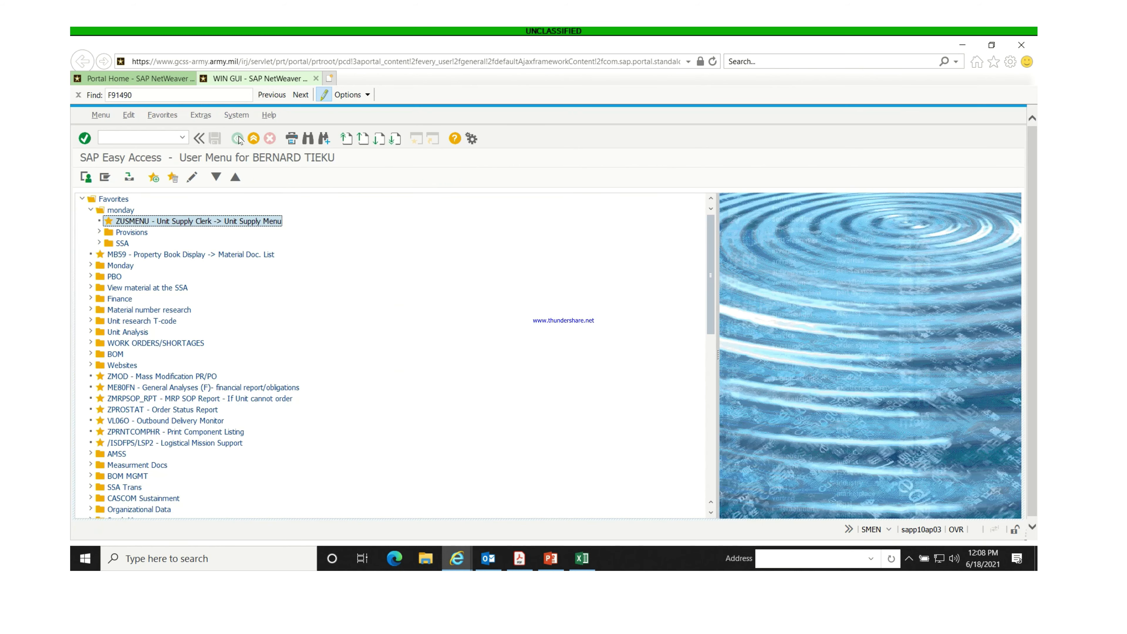